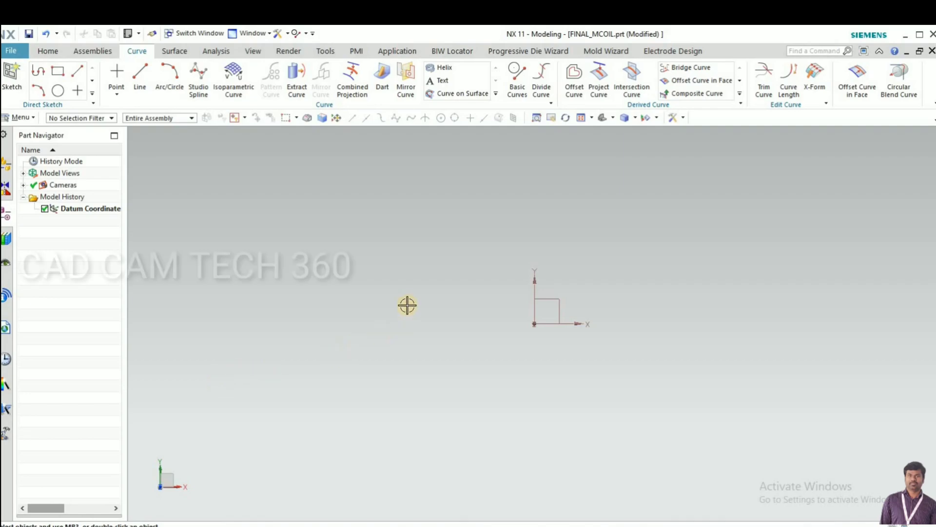
scroll(411, 301, down, 5)
scroll(532, 286, up, 3)
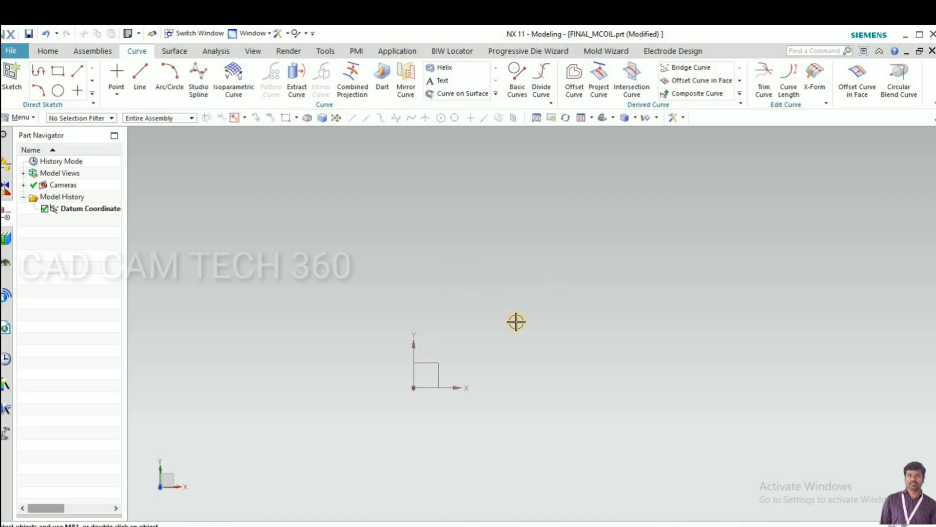
scroll(512, 319, down, 3)
scroll(507, 317, up, 3)
scroll(504, 319, down, 2)
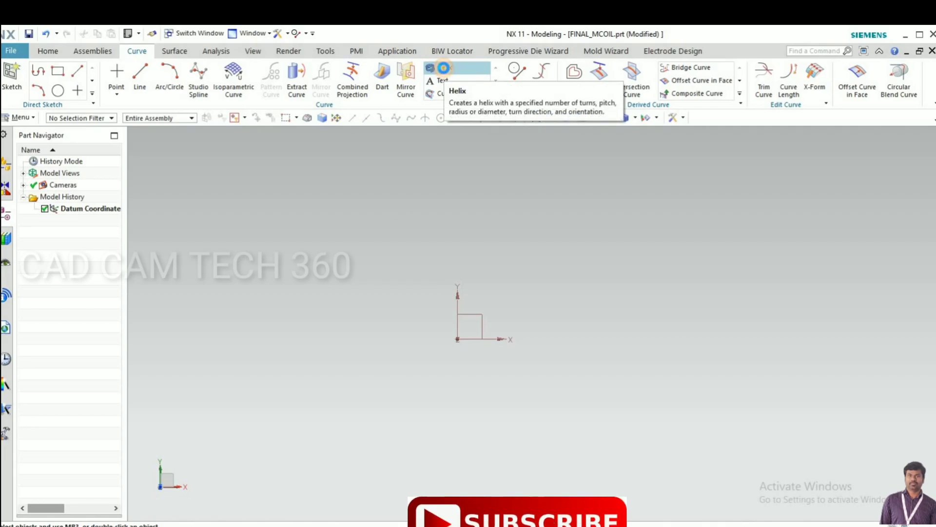
Step: Set up an Along Vector helix with a Linear size law, start 150 and end 5
click(445, 69)
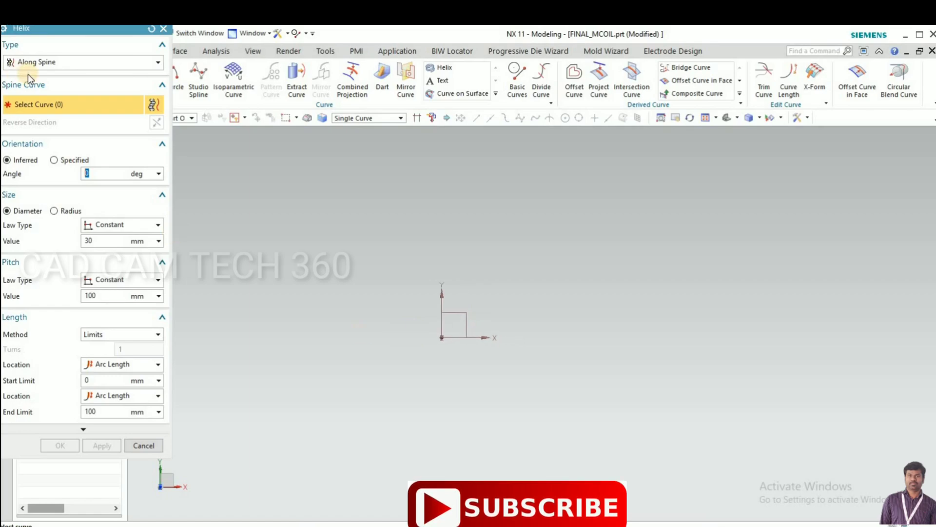
click(88, 64)
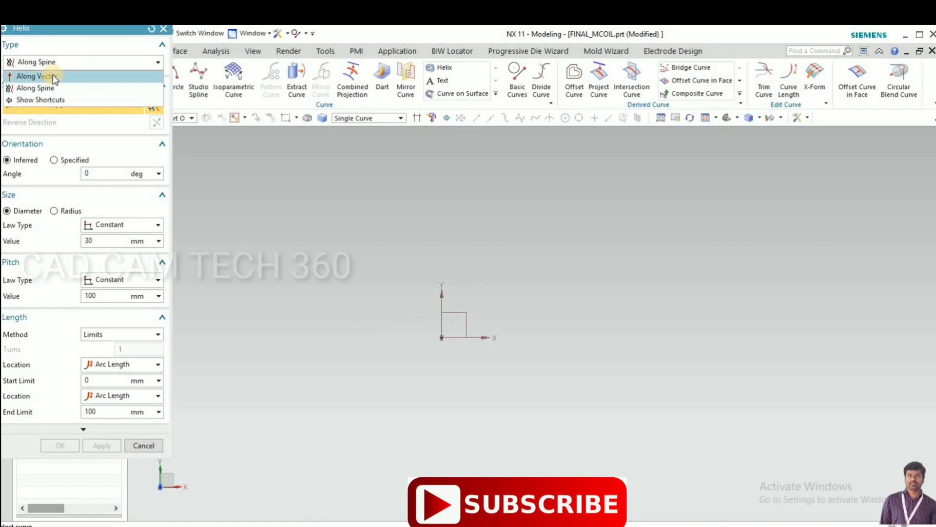
click(53, 74)
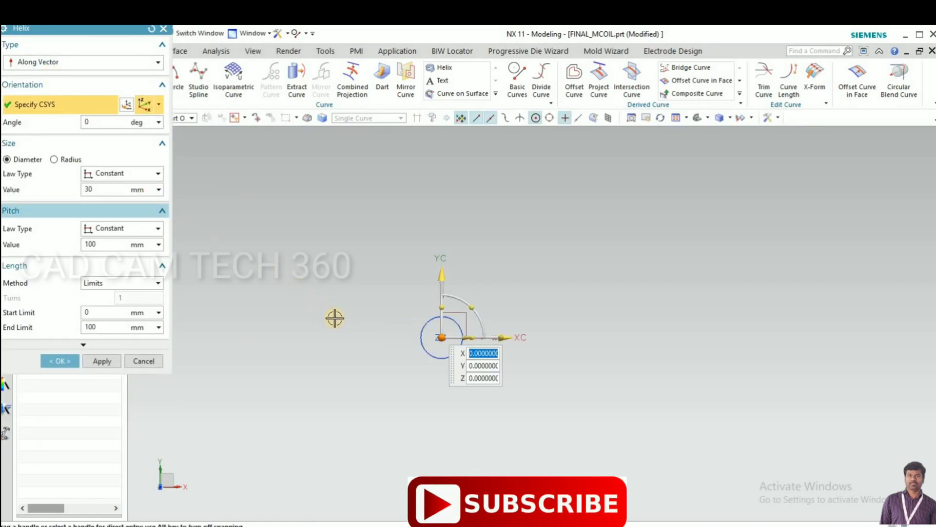
mouse_move(322, 272)
middle_down()
mouse_move(425, 392)
mouse_move(464, 404)
mouse_move(383, 398)
mouse_move(299, 362)
middle_up()
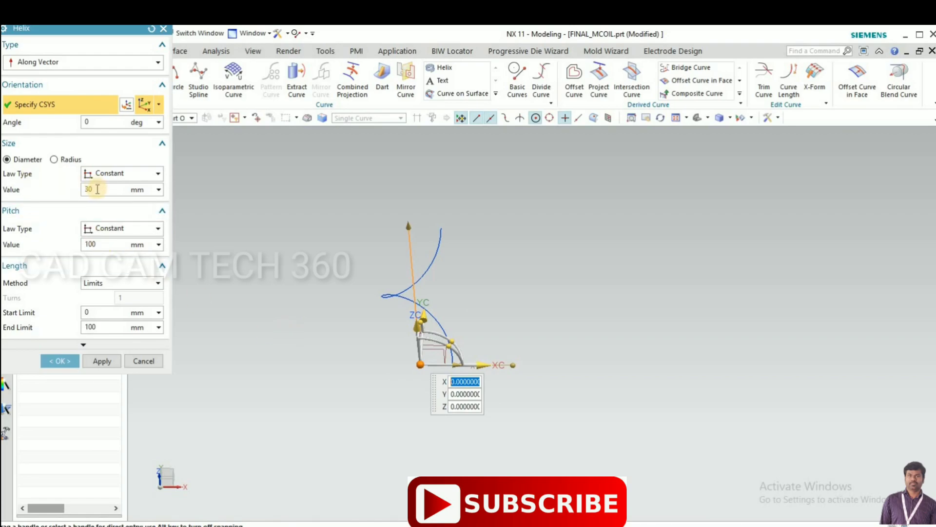
click(127, 176)
click(105, 198)
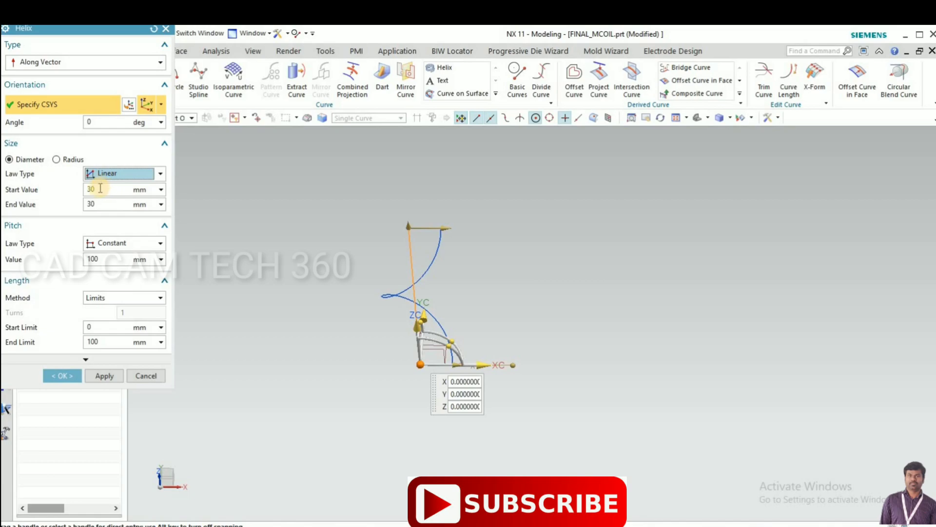
double_click(81, 188)
text(15)
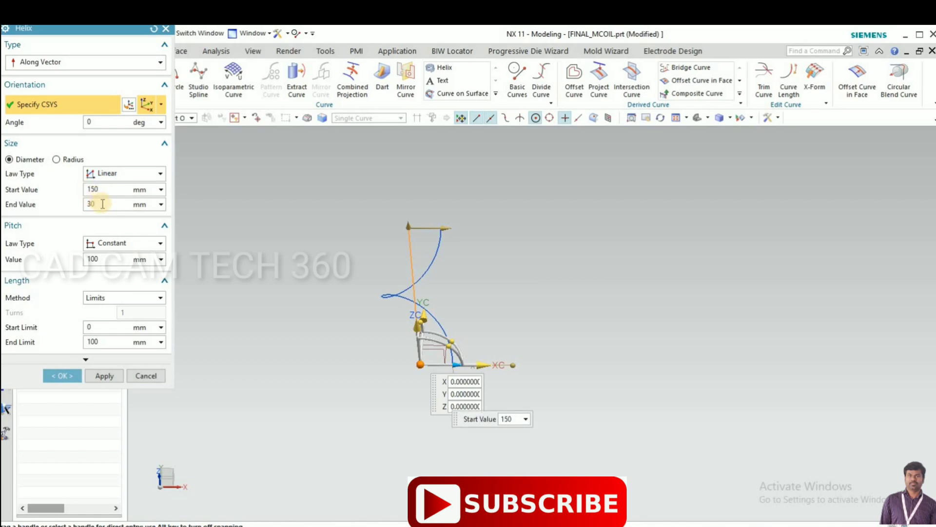
double_click(91, 203)
text(5)
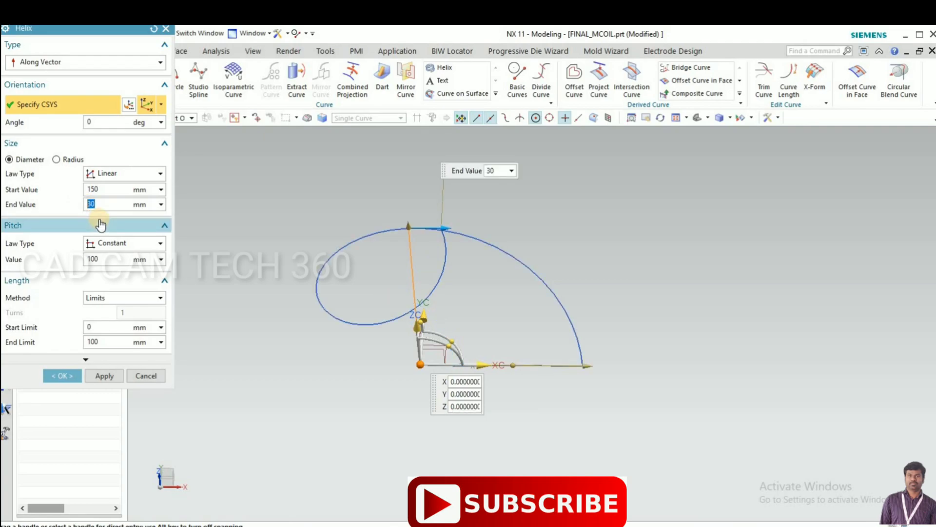
click(111, 260)
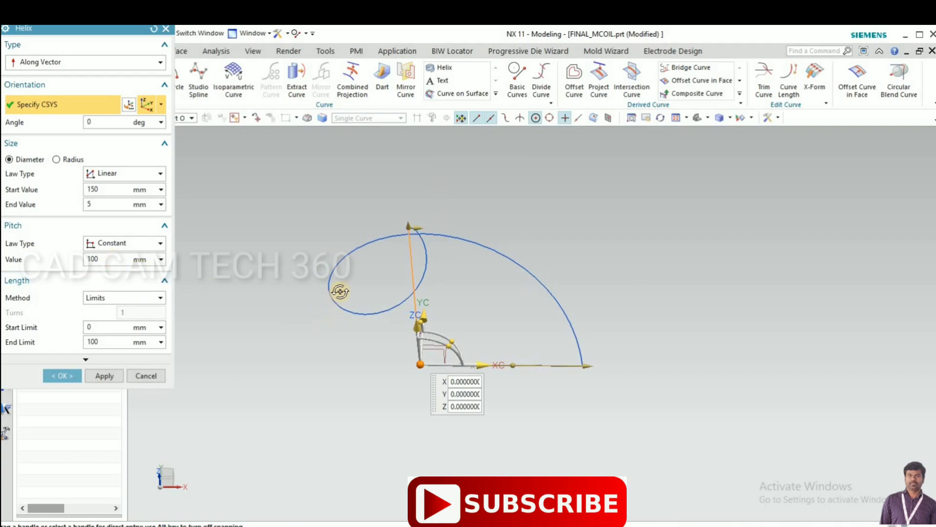
middle_drag(340, 291, 309, 295)
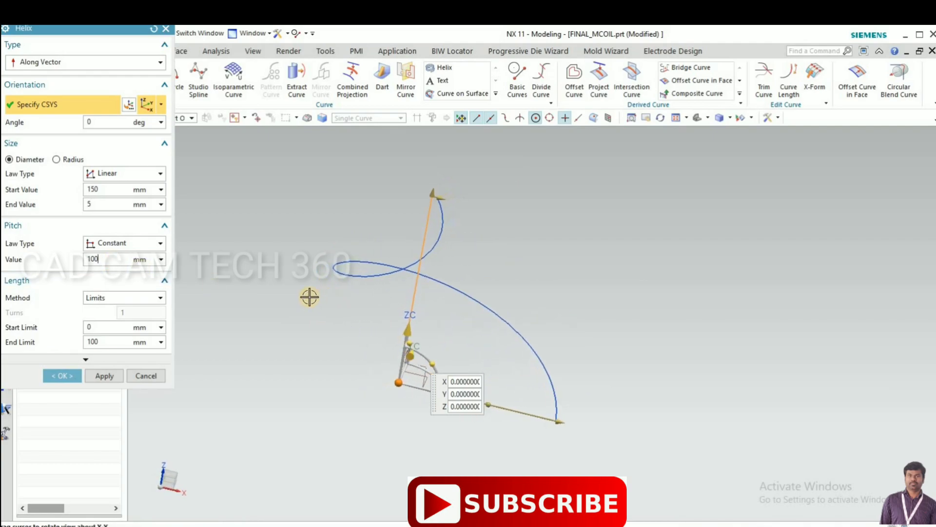
Step: Set the helix pitch to a Cubic law with start and end pitch both 0
click(132, 248)
click(111, 280)
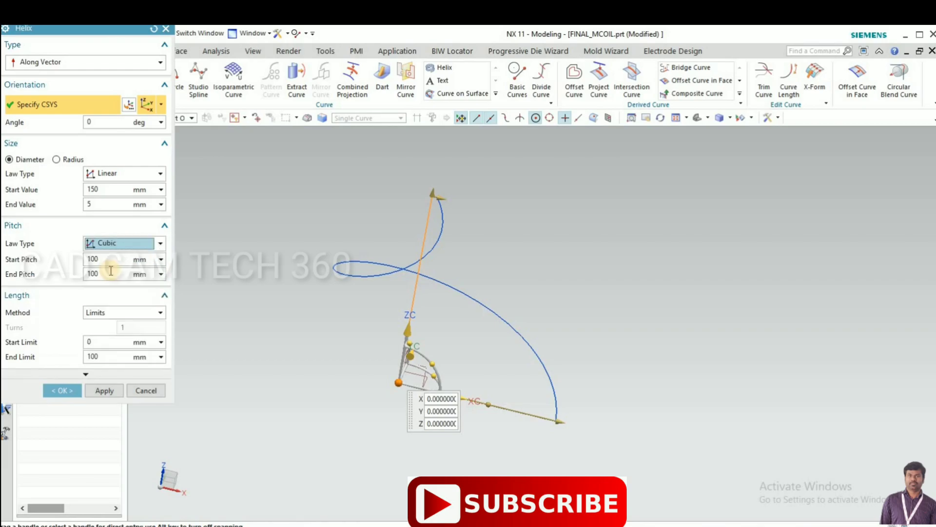
drag(97, 259, 72, 262)
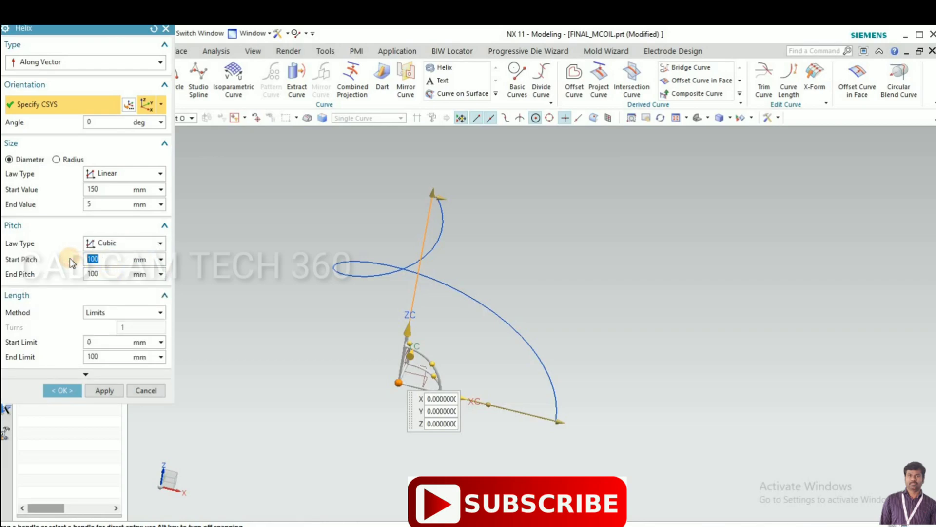
text(0)
click(103, 273)
text(0)
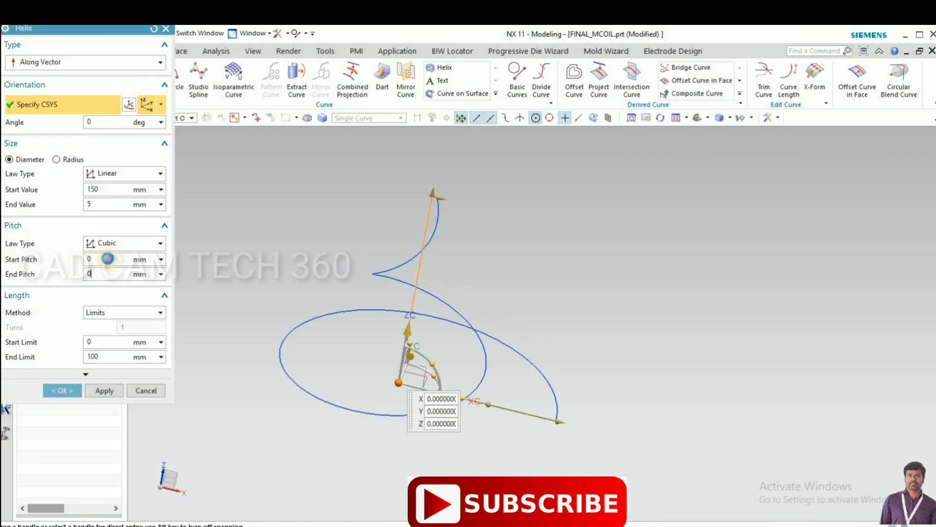
click(108, 259)
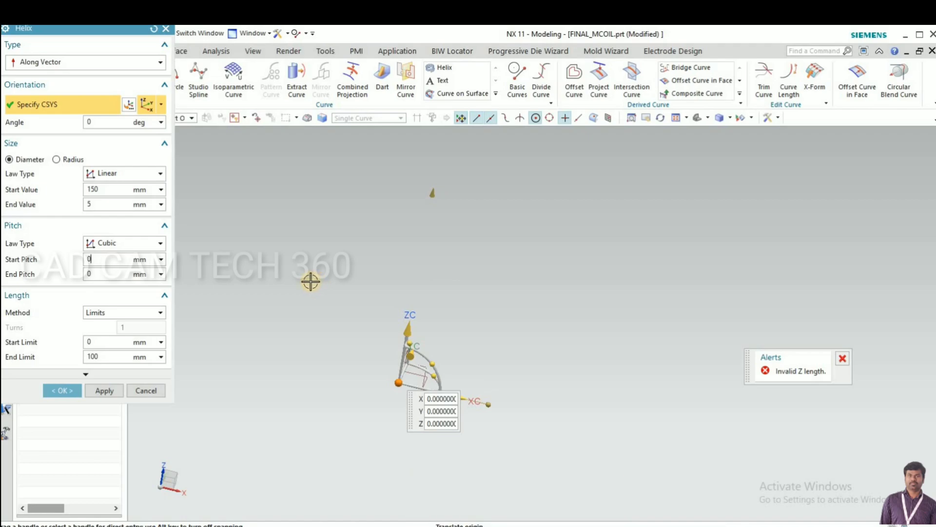
click(133, 316)
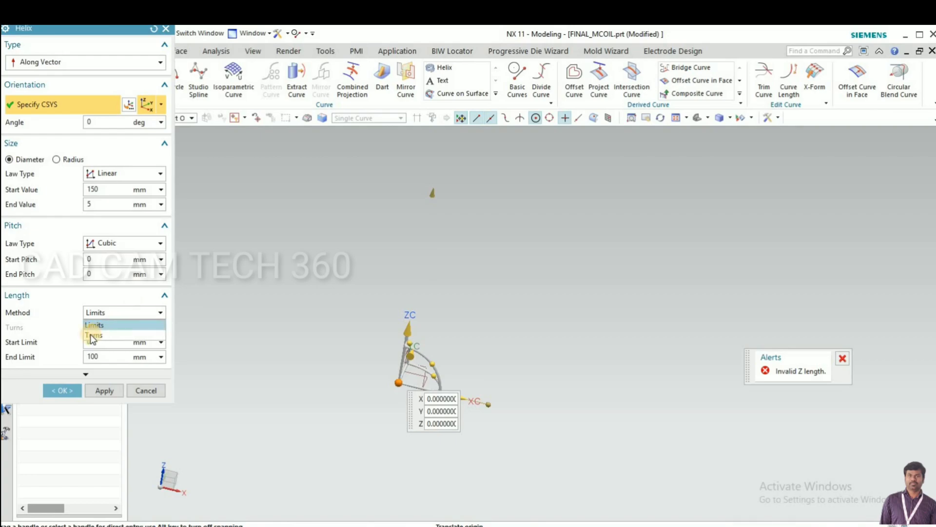
Step: Set the helix length to 10 turns, check the flat spiral, and confirm it
click(91, 334)
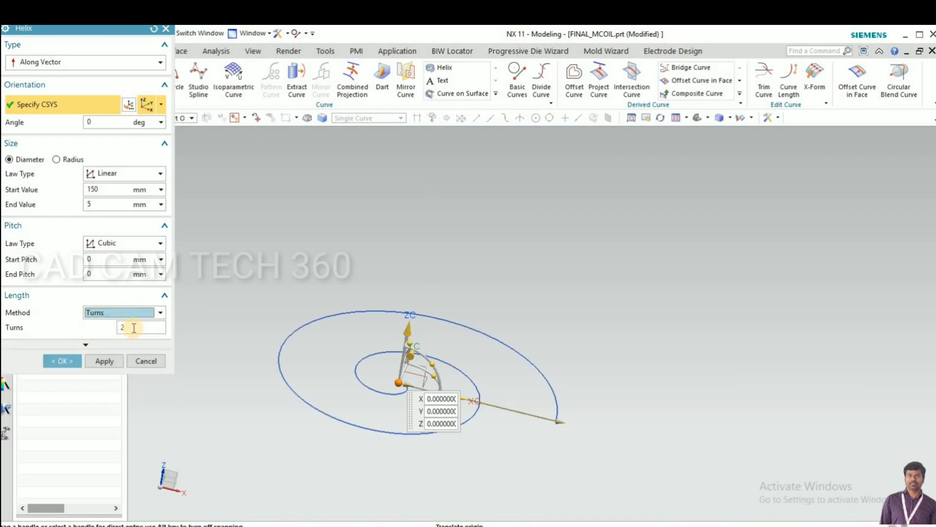
middle_drag(283, 336, 329, 344)
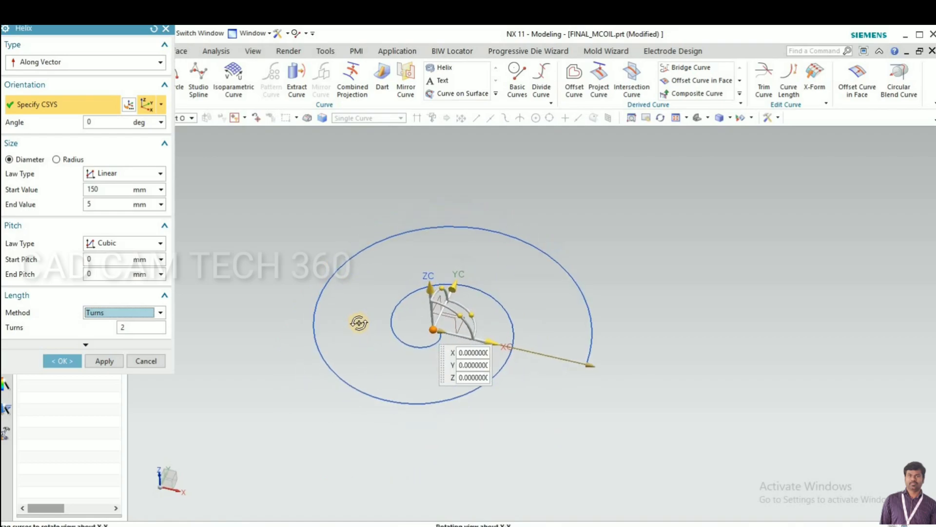
middle_drag(328, 344, 360, 322)
click(119, 331)
text(10)
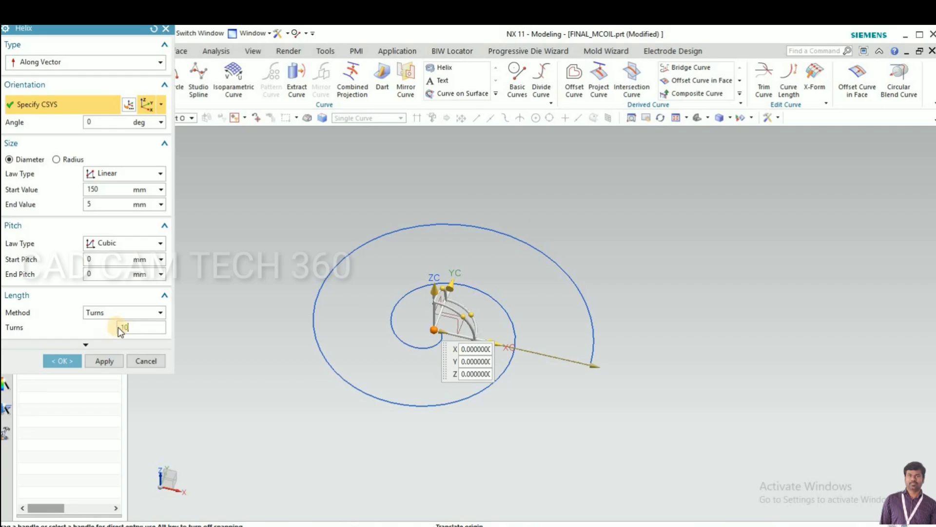
key(Return)
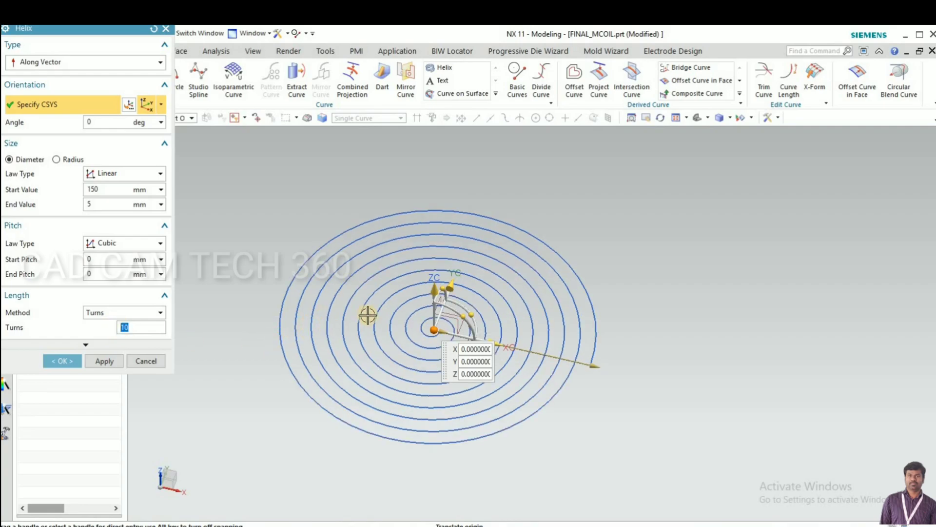
key(ctrl+alt+f)
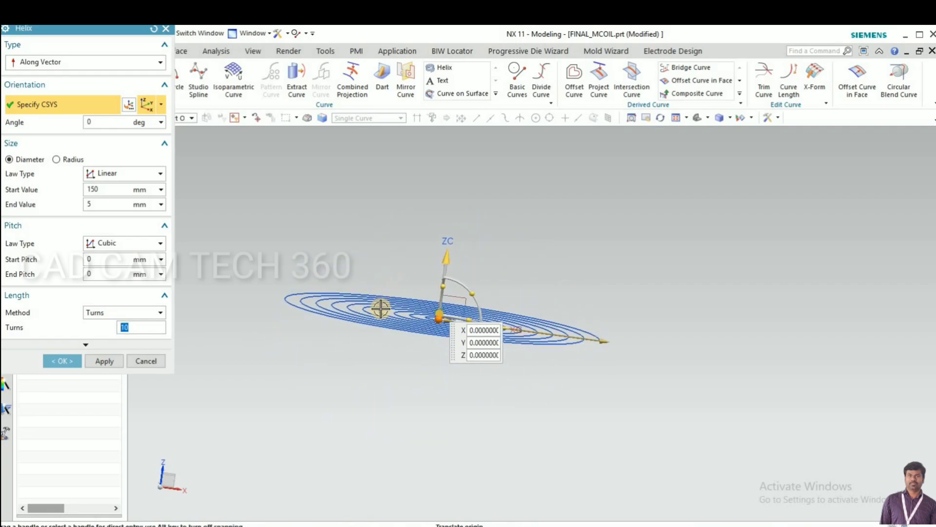
scroll(435, 328, up, 3)
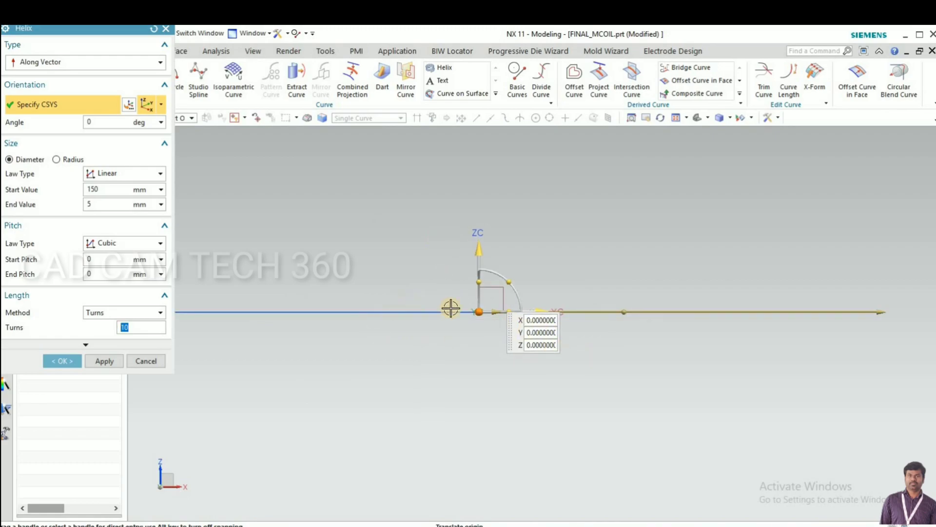
mouse_move(397, 326)
middle_down()
mouse_move(418, 358)
mouse_move(217, 426)
middle_up()
scroll(409, 355, up, 1)
scroll(408, 353, up, 2)
middle_drag(255, 396, 36, 403)
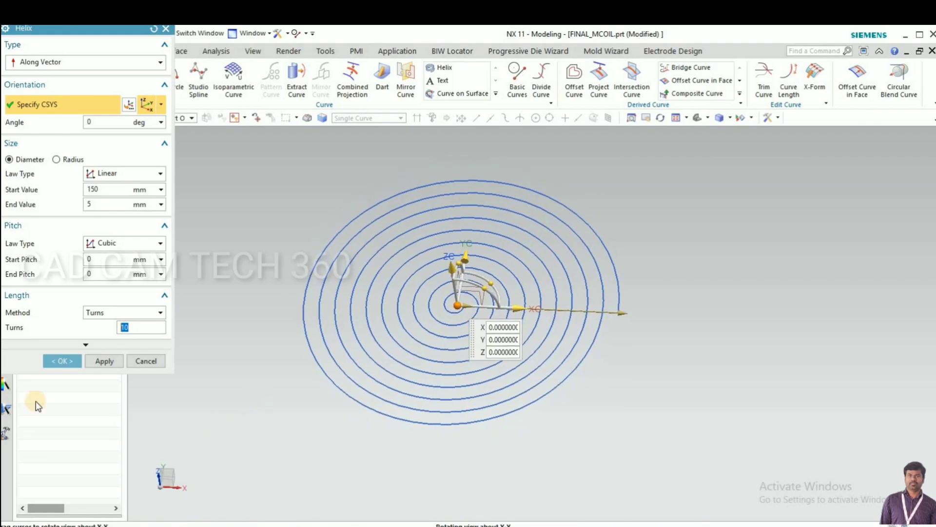
click(64, 358)
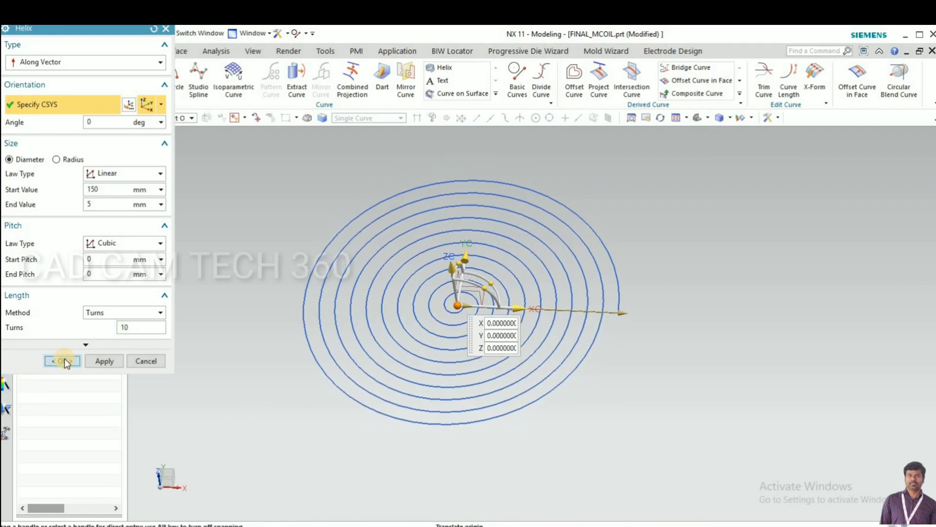
middle_drag(379, 455, 362, 399)
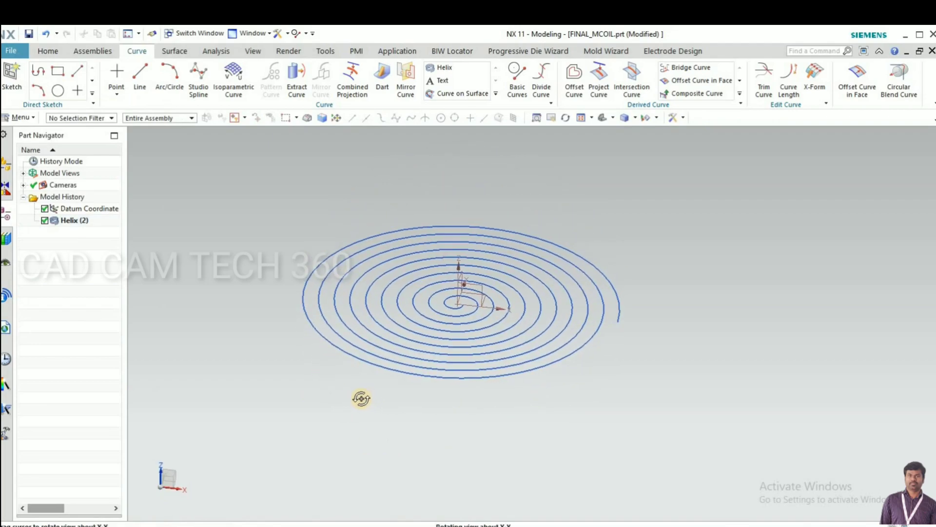
Step: Start a new sketch on the XZ plane
click(12, 75)
scroll(349, 336, up, 2)
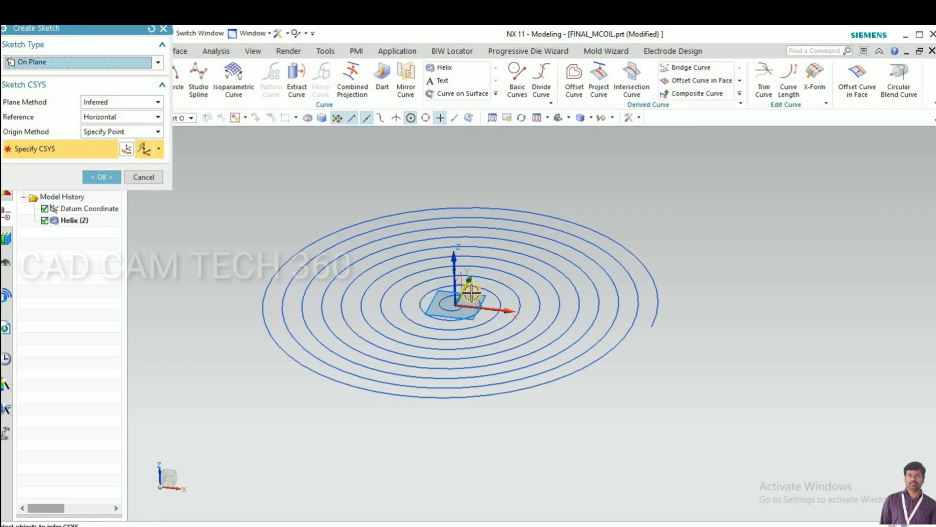
scroll(358, 322, up, 2)
click(373, 309)
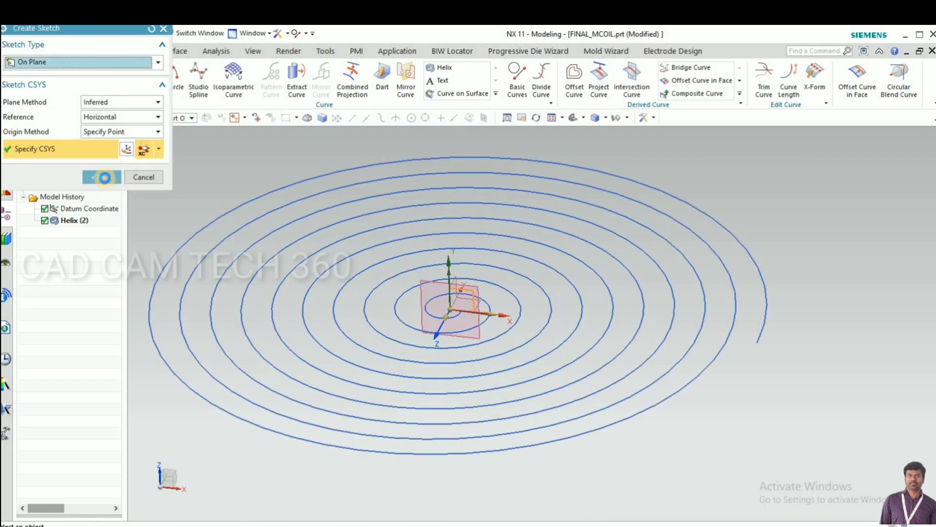
click(104, 177)
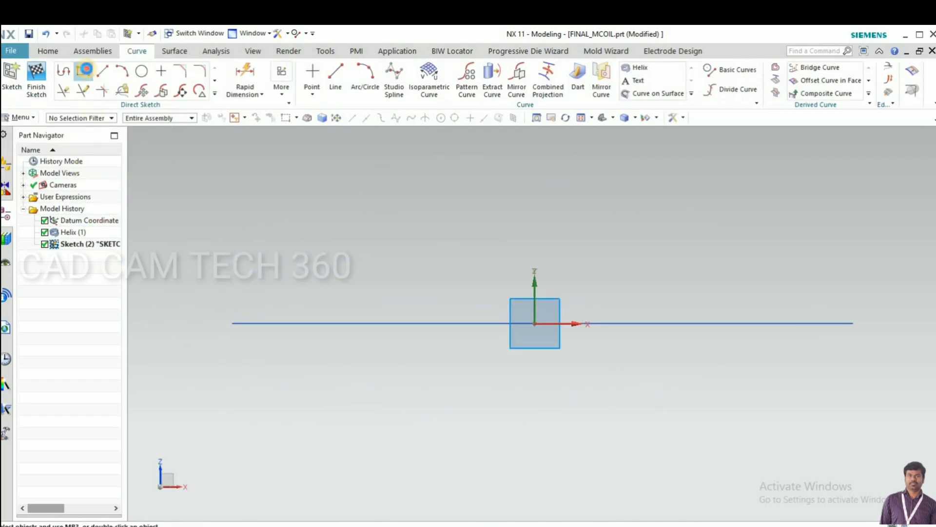
Step: Draw a 5 by 4 centre-based rectangle at the spiral curve's end
click(85, 70)
middle_drag(498, 352, 489, 312)
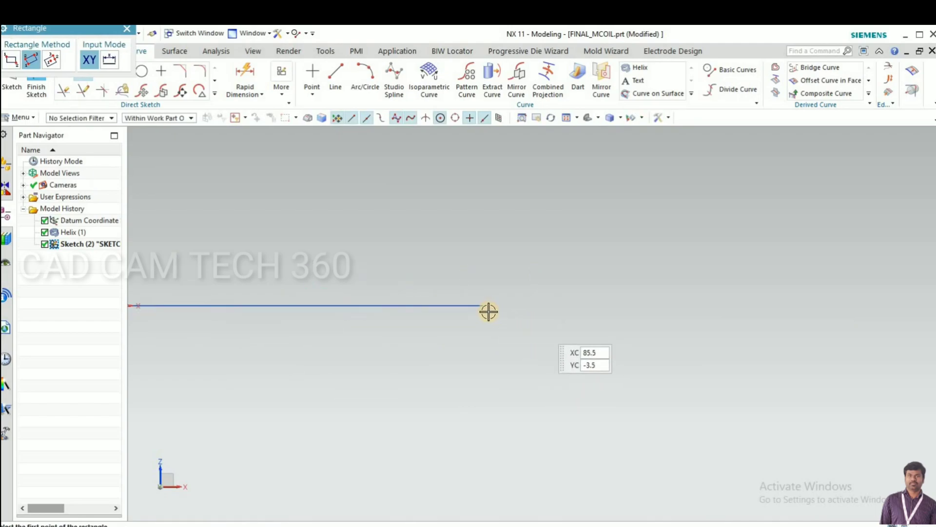
click(480, 300)
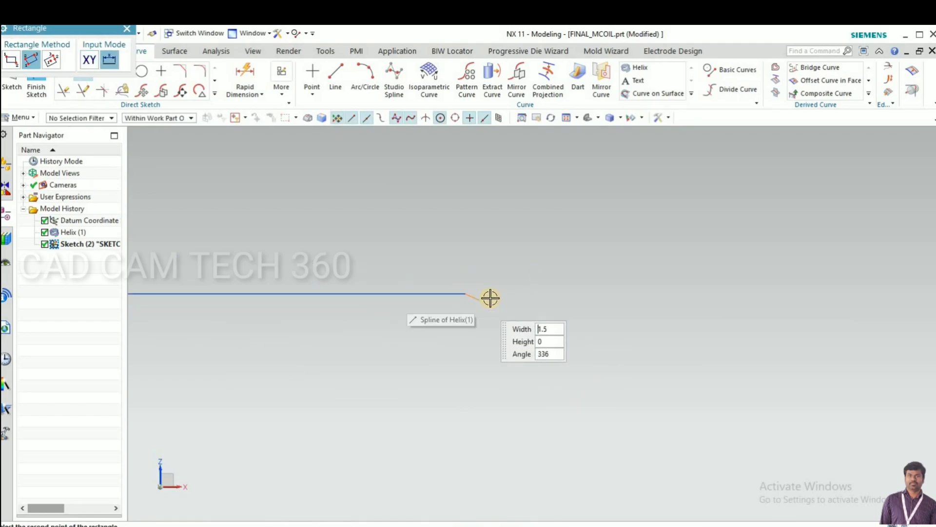
key(Escape)
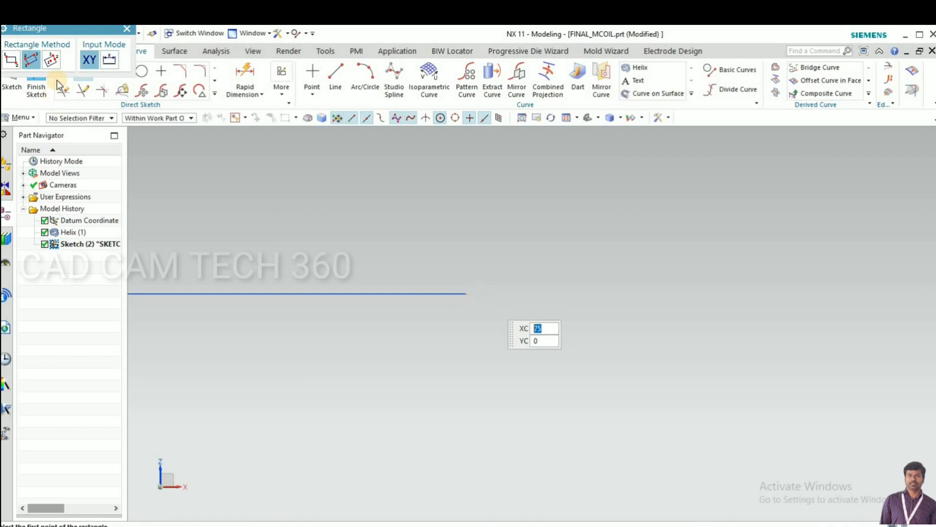
click(51, 59)
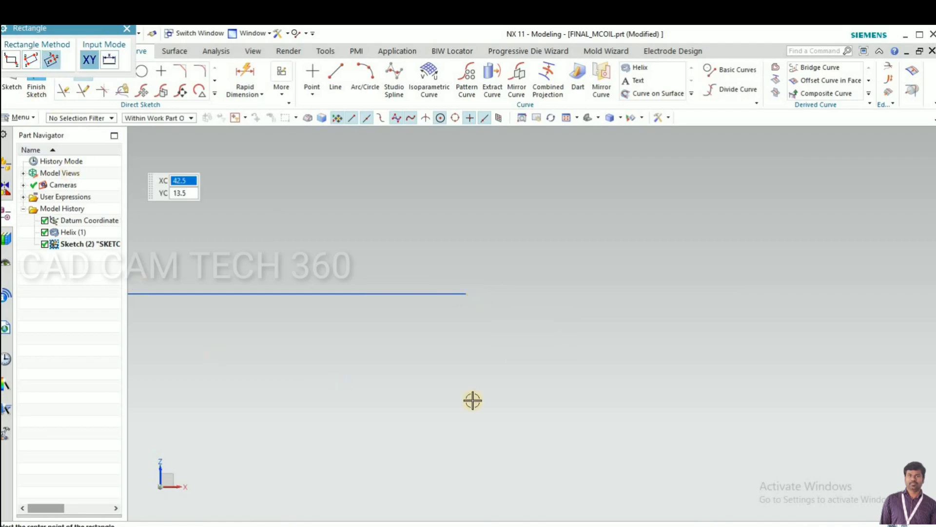
click(474, 294)
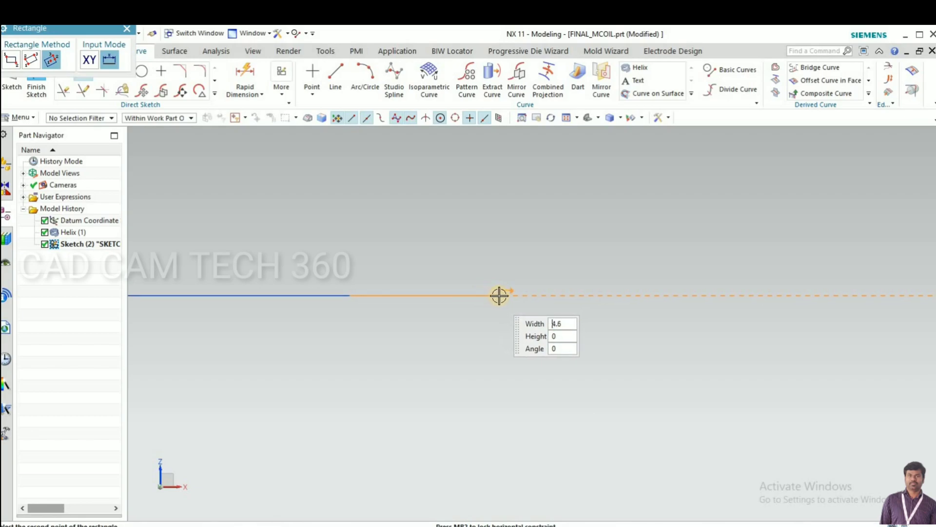
click(495, 315)
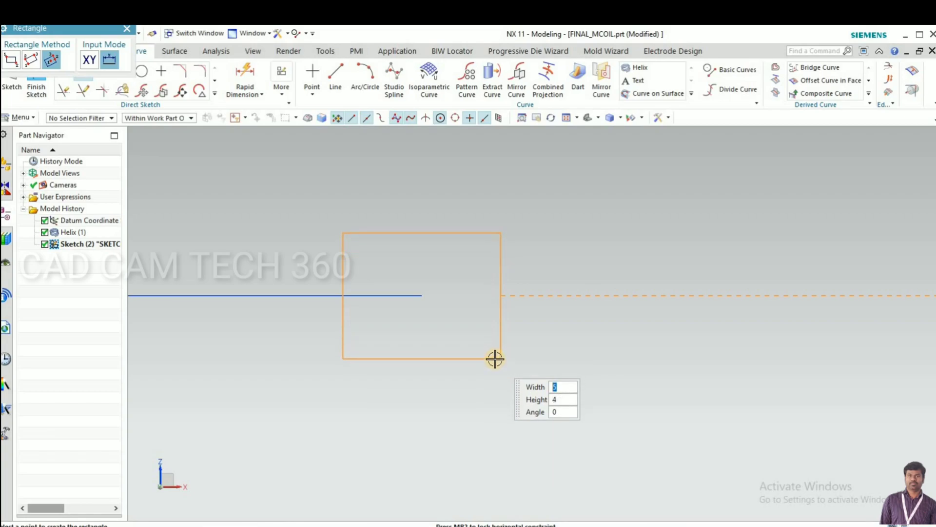
click(442, 401)
key(Escape)
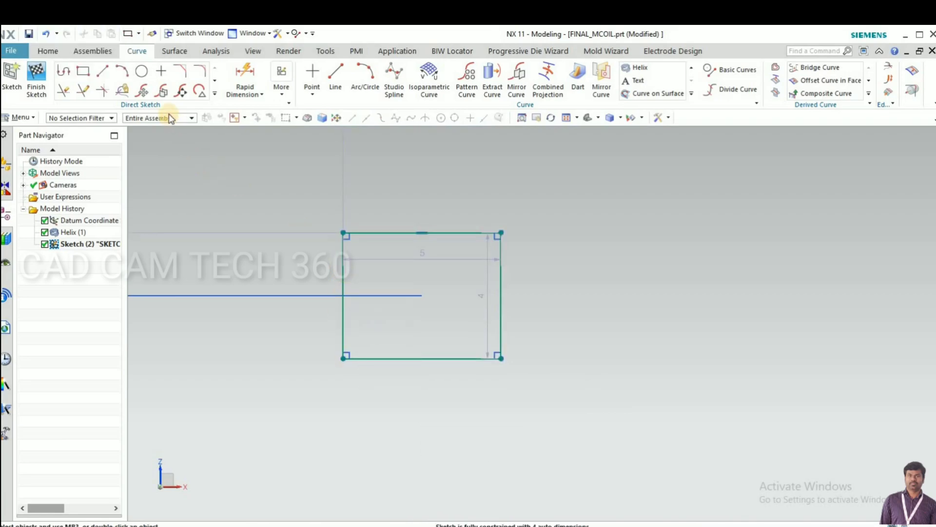
Step: Fillet the rectangle's top-left and top-right corners at radius 1 and finish the sketch
click(199, 71)
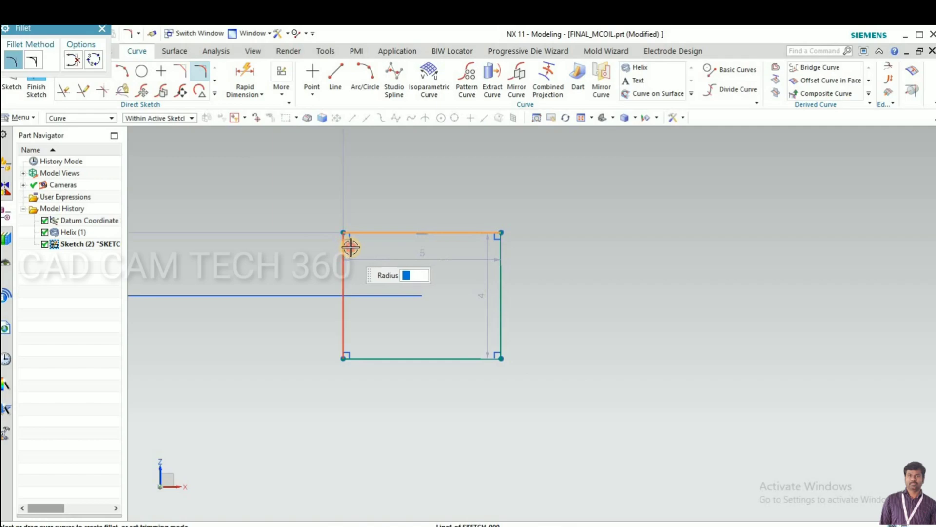
text(0.8)
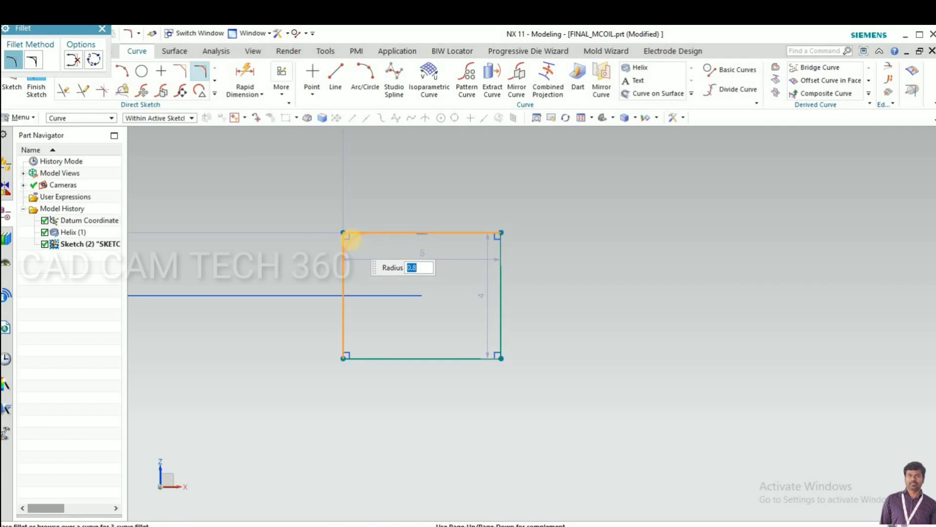
click(350, 240)
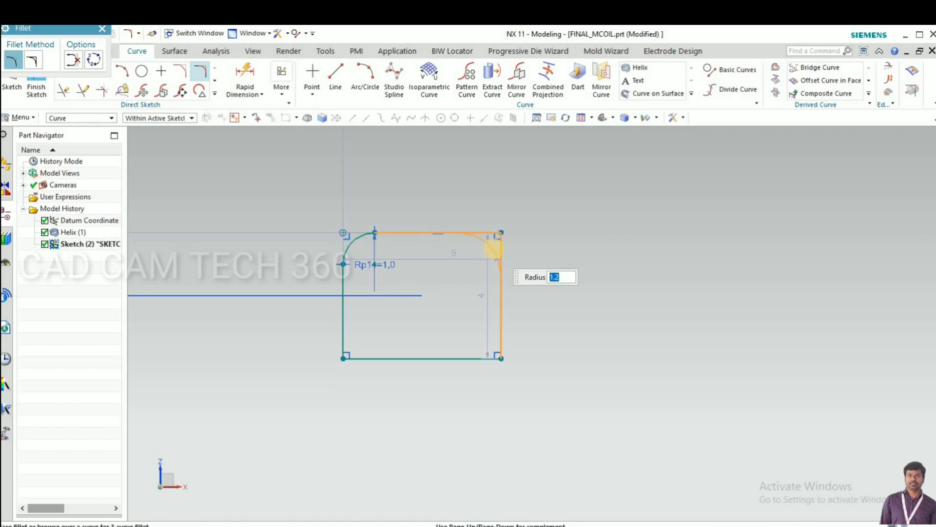
click(493, 249)
key(Escape)
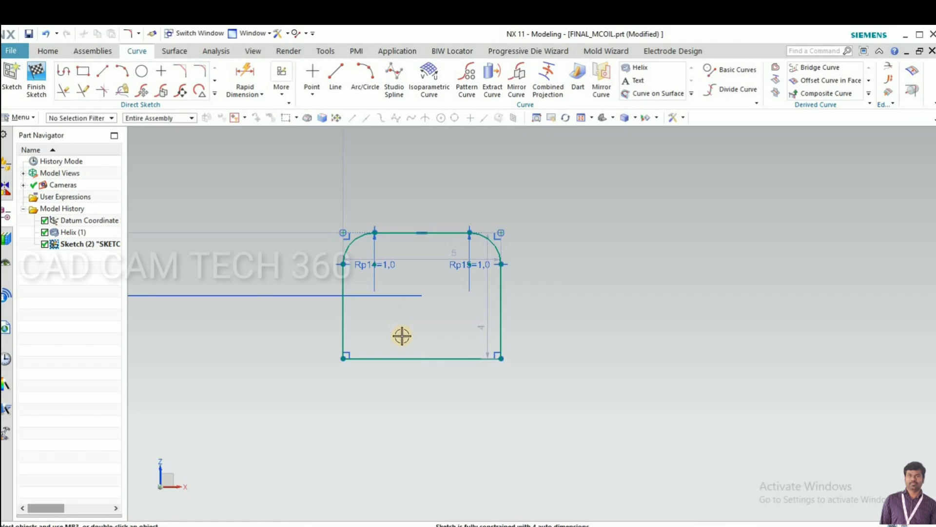
key(ctrl+q)
mouse_move(420, 301)
middle_down()
mouse_move(482, 349)
mouse_move(463, 308)
middle_up()
scroll(469, 315, up, 3)
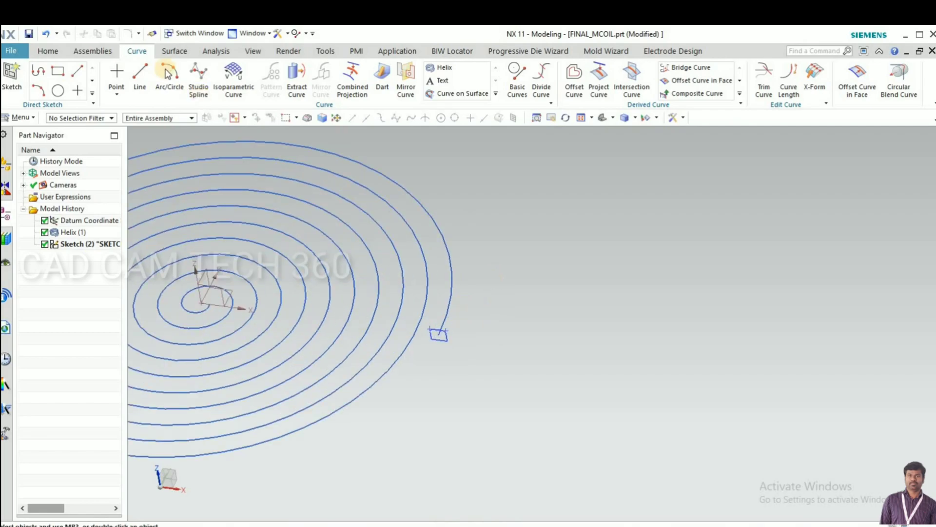
Step: Sweep the filleted rectangle section along the spiral guide curve into Swept (3)
click(175, 50)
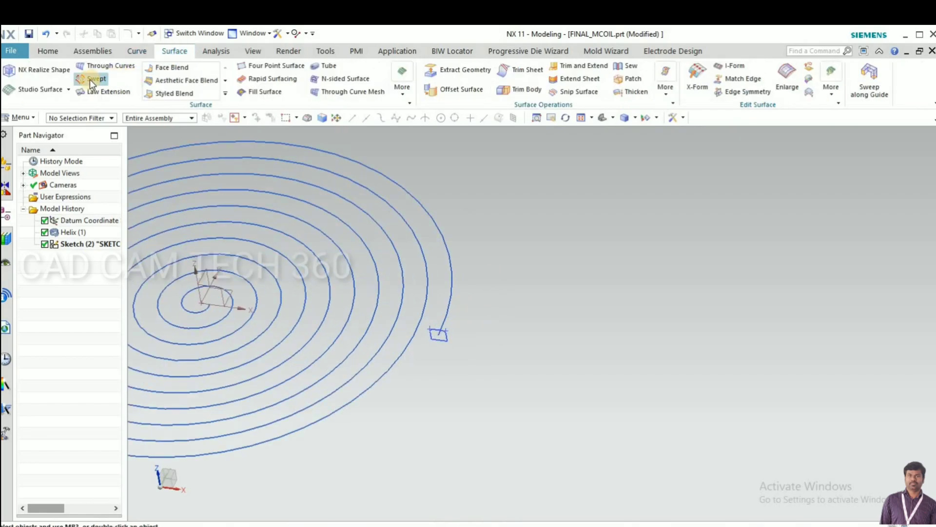
click(90, 80)
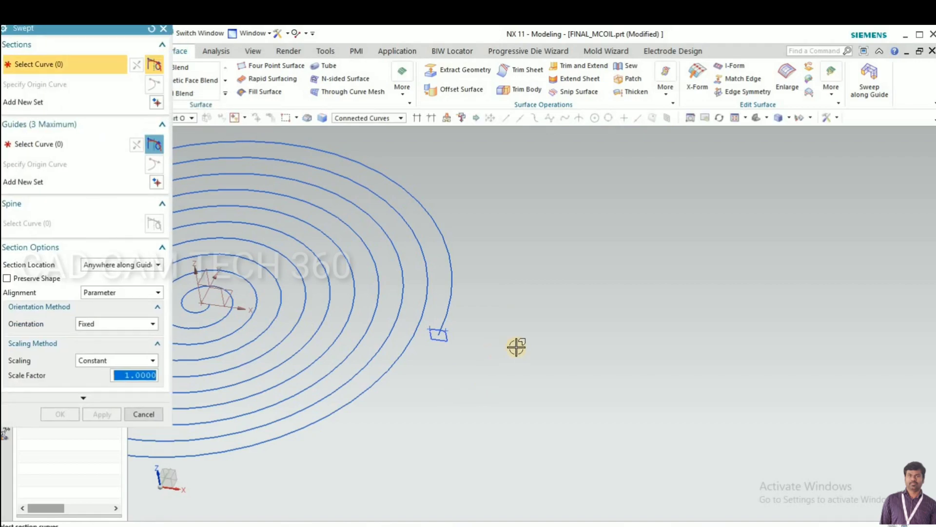
scroll(517, 351, down, 3)
middle_drag(517, 355, 461, 359)
scroll(464, 352, up, 4)
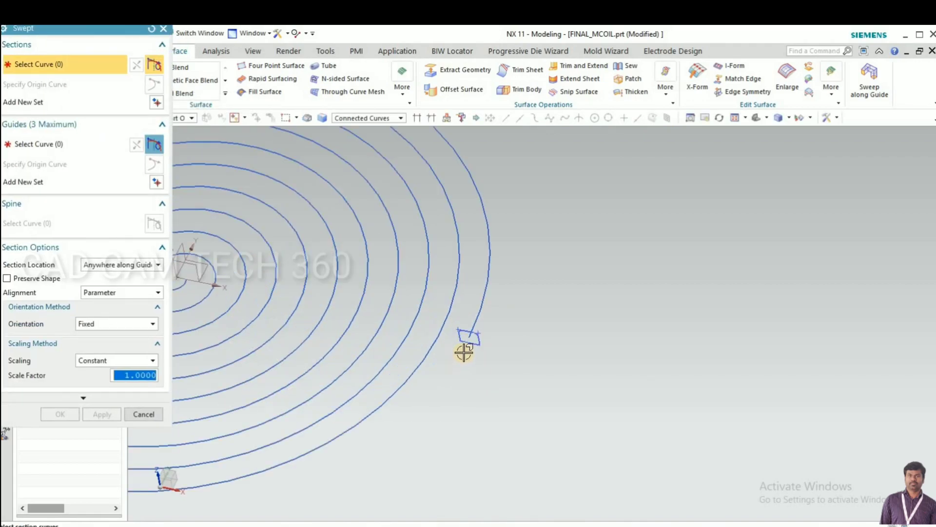
scroll(464, 353, up, 3)
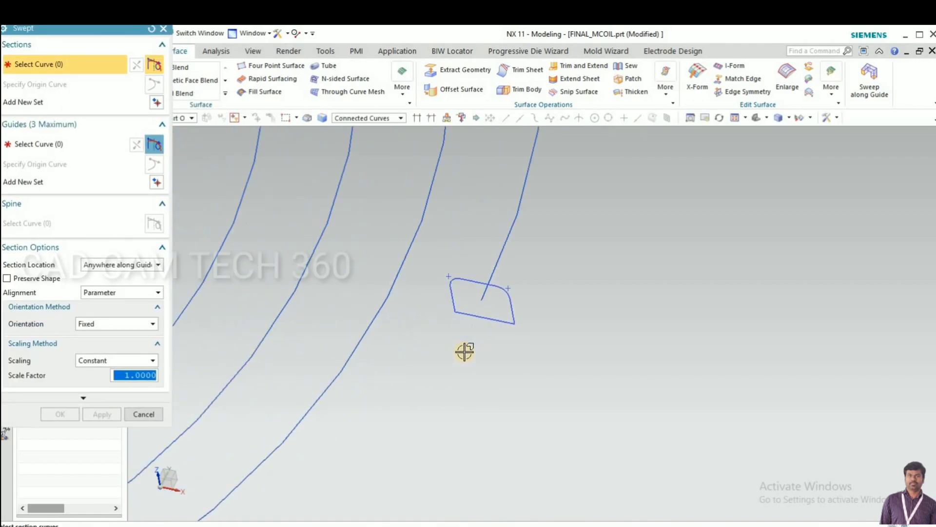
click(153, 30)
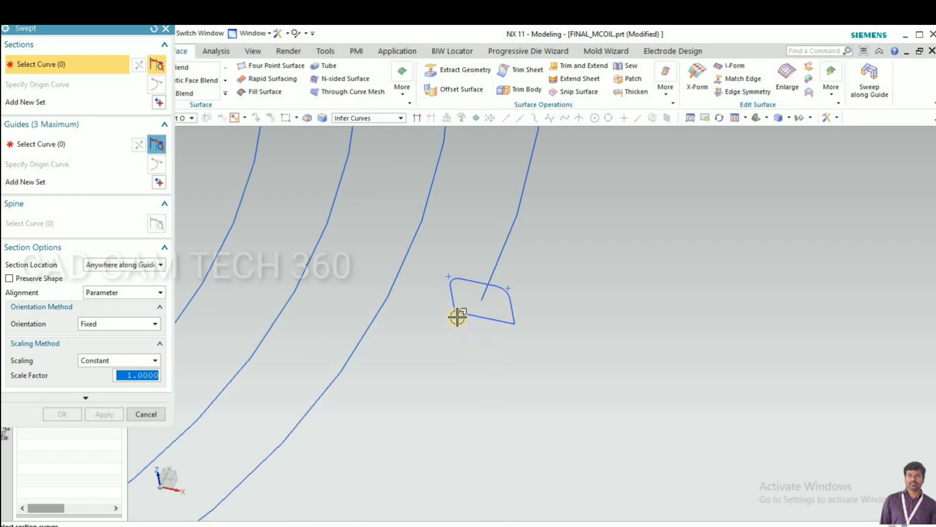
scroll(438, 291, up, 2)
click(444, 287)
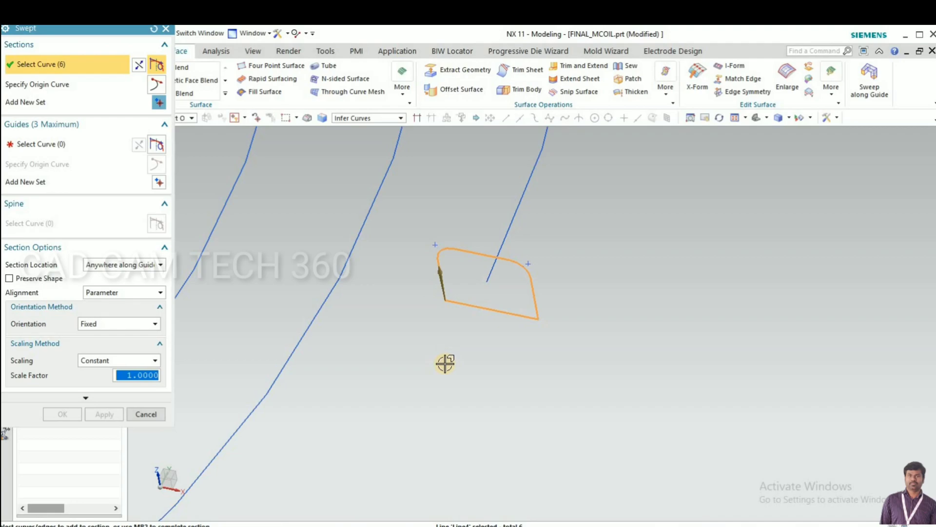
middle_click(444, 362)
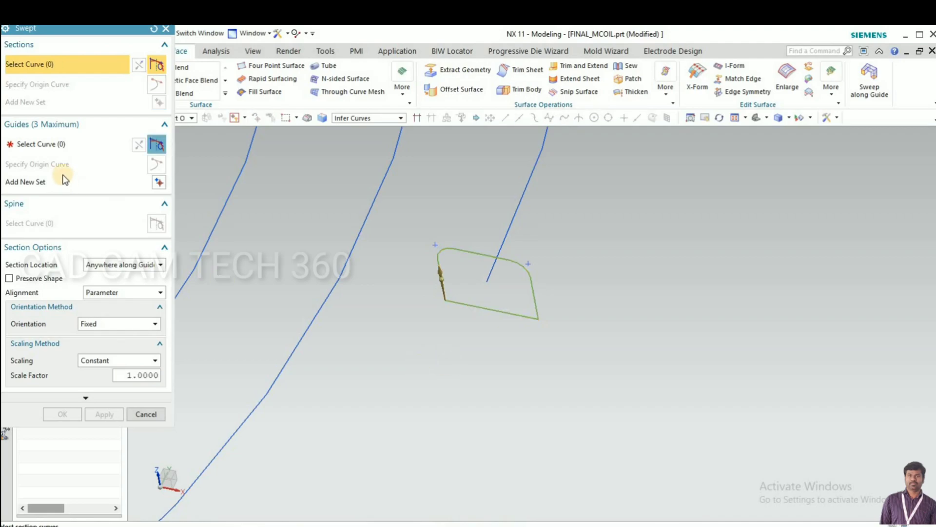
click(38, 145)
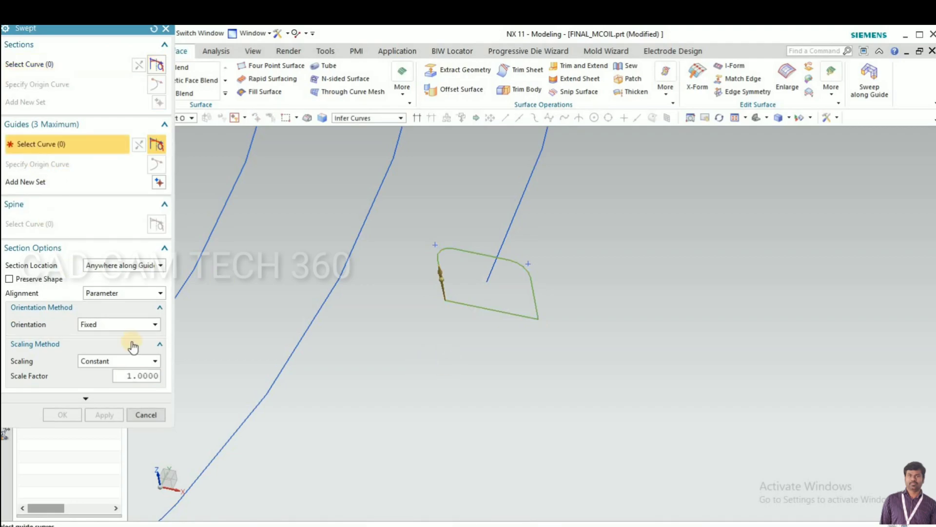
click(502, 241)
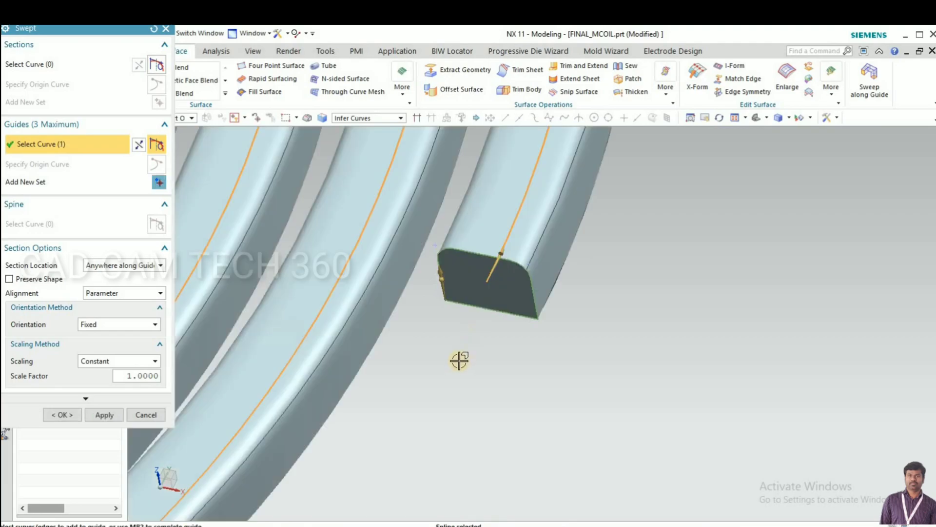
scroll(528, 323, up, 5)
mouse_move(542, 366)
middle_down()
mouse_move(526, 377)
mouse_move(355, 378)
middle_up()
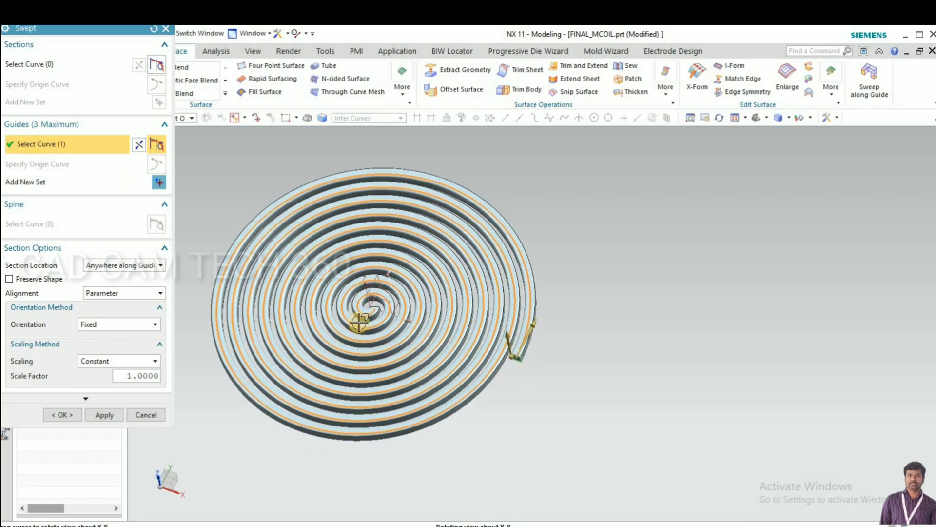
scroll(372, 310, down, 3)
scroll(341, 286, down, 2)
scroll(410, 324, down, 2)
scroll(409, 326, up, 4)
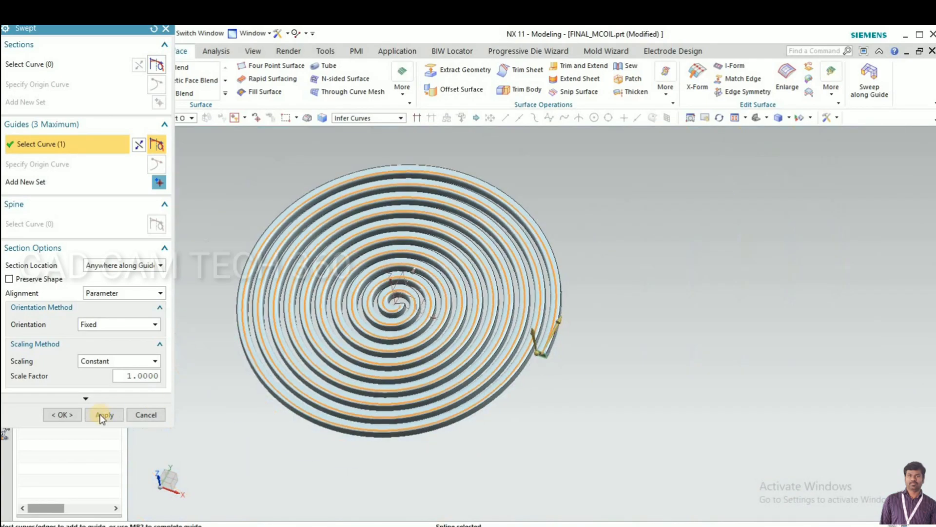
click(59, 415)
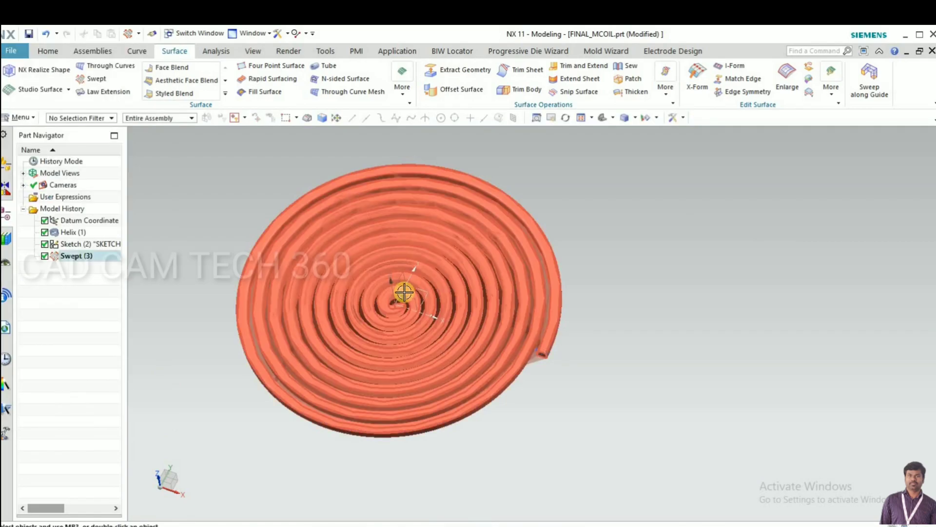
scroll(379, 346, down, 3)
Step: Give the Swept (3) coil a translucency of 45 in its display settings
middle_drag(379, 346, 386, 345)
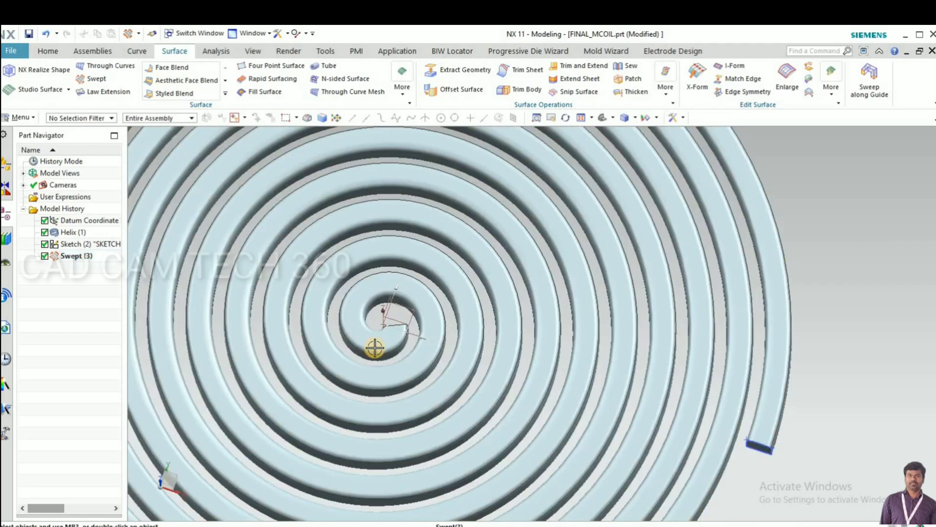
click(375, 351)
key(ctrl+j)
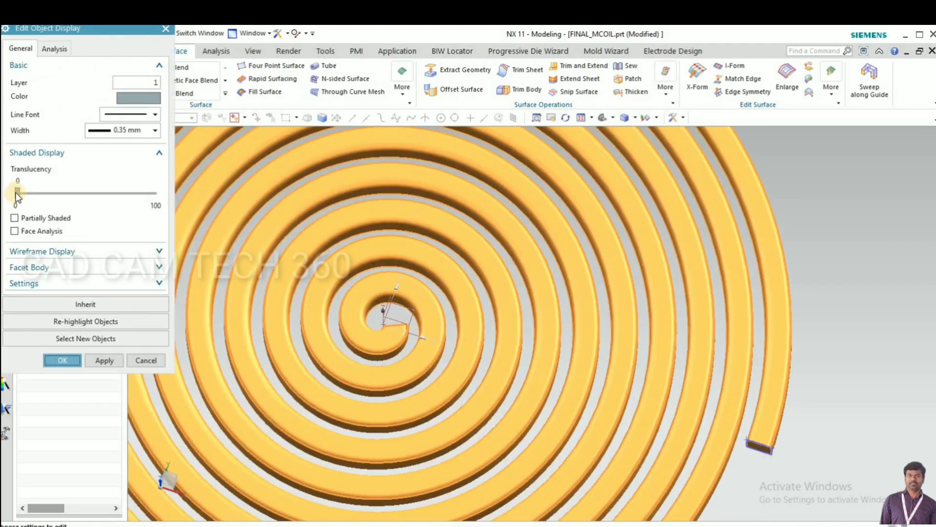
click(73, 206)
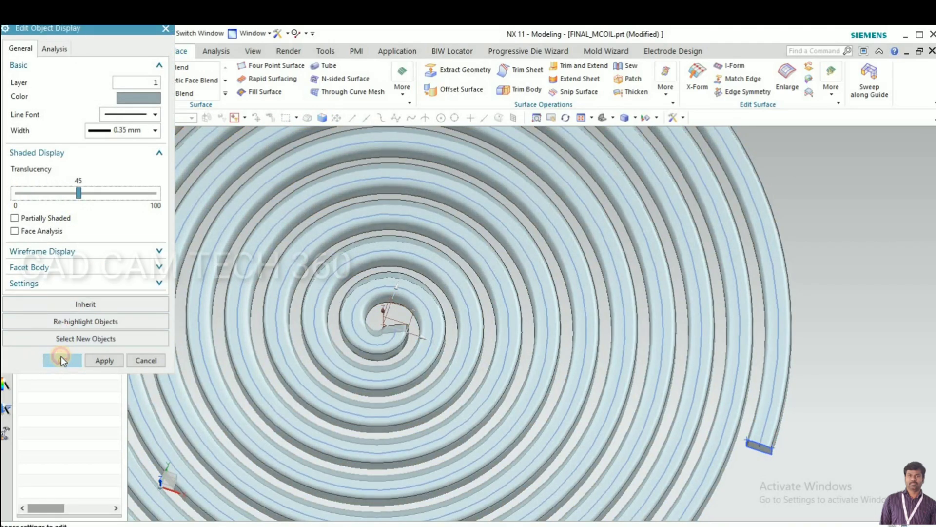
click(62, 360)
scroll(404, 314, up, 3)
middle_drag(412, 335, 400, 331)
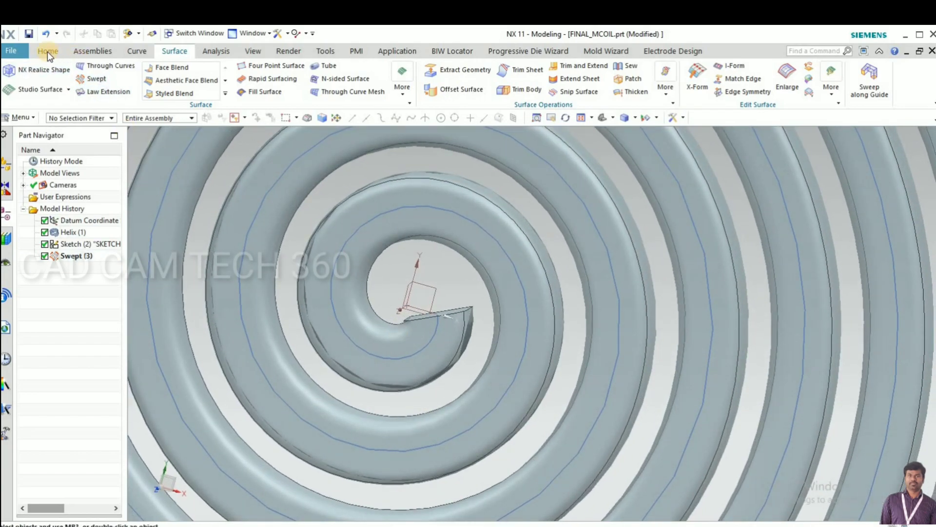
Step: Start a new sketch on the default plane
click(48, 51)
click(11, 75)
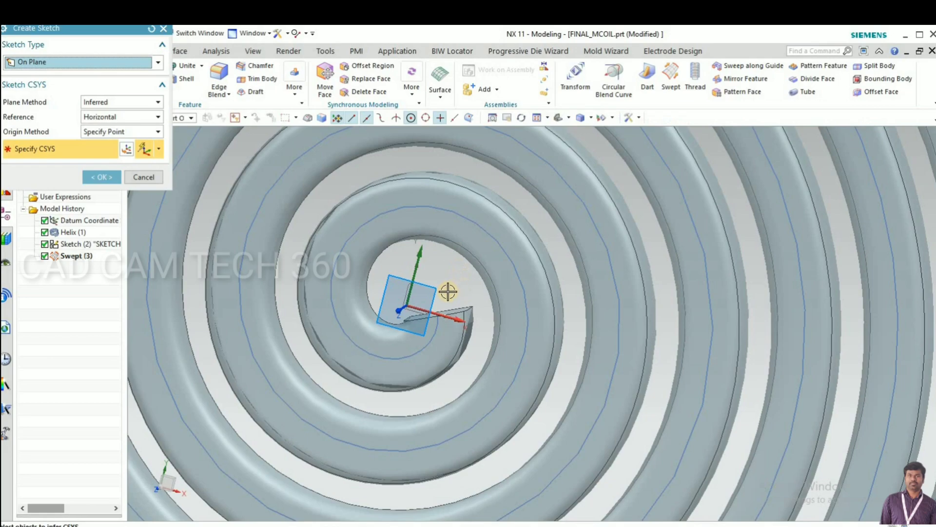
click(102, 176)
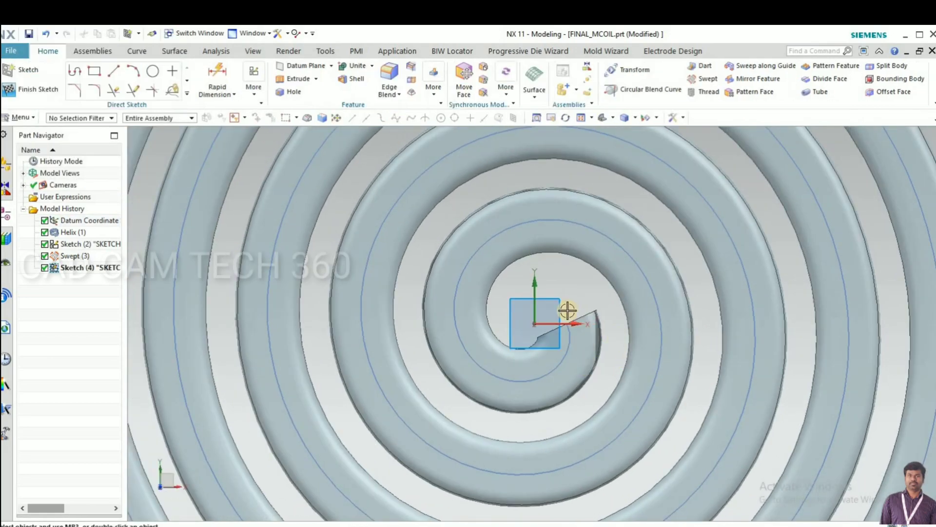
scroll(565, 311, up, 3)
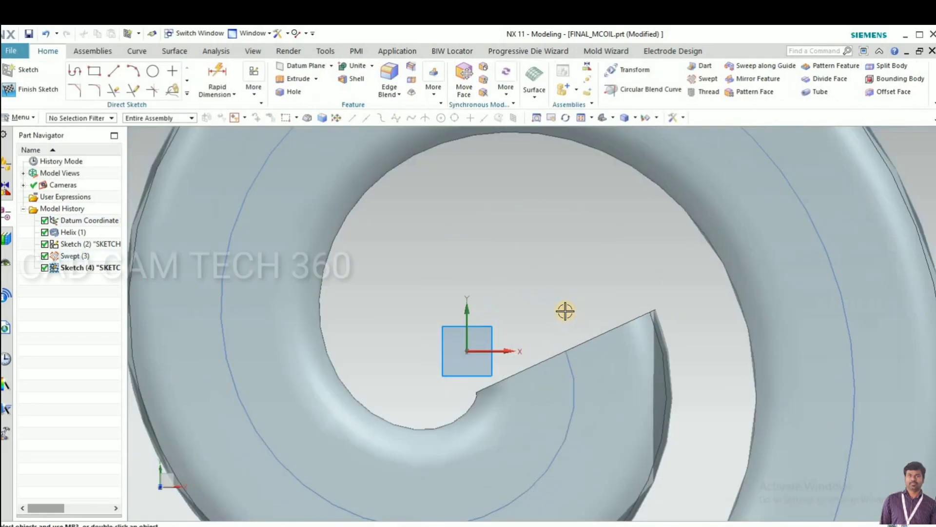
Step: Draw a large arc at the coil's inner end and a smaller arc joined to it
click(135, 70)
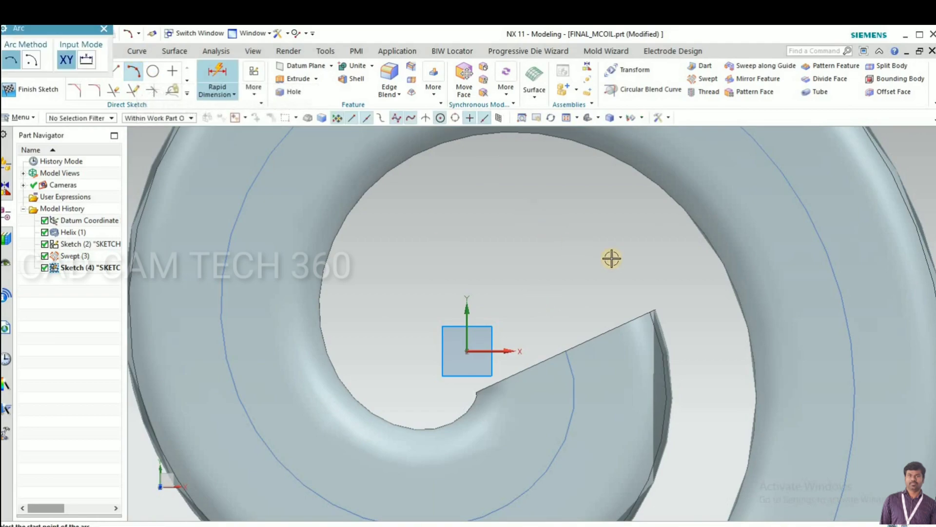
click(654, 311)
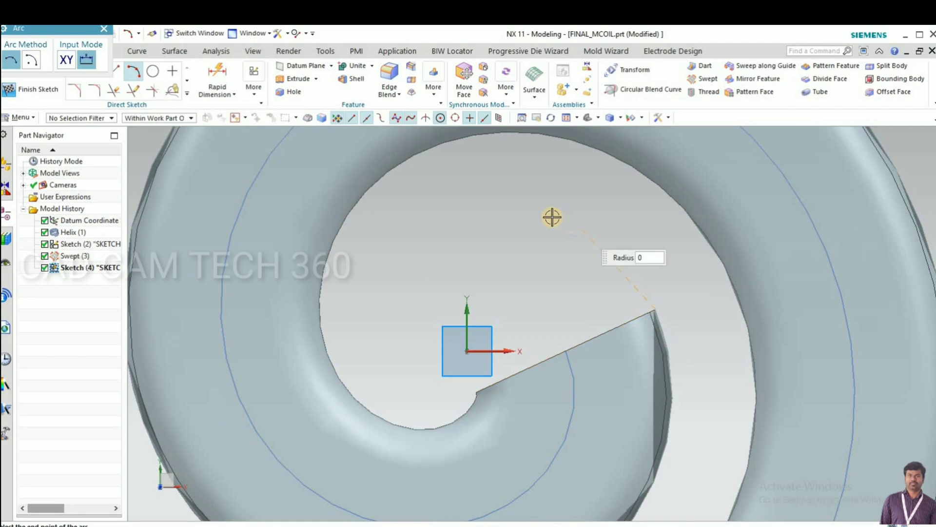
click(528, 223)
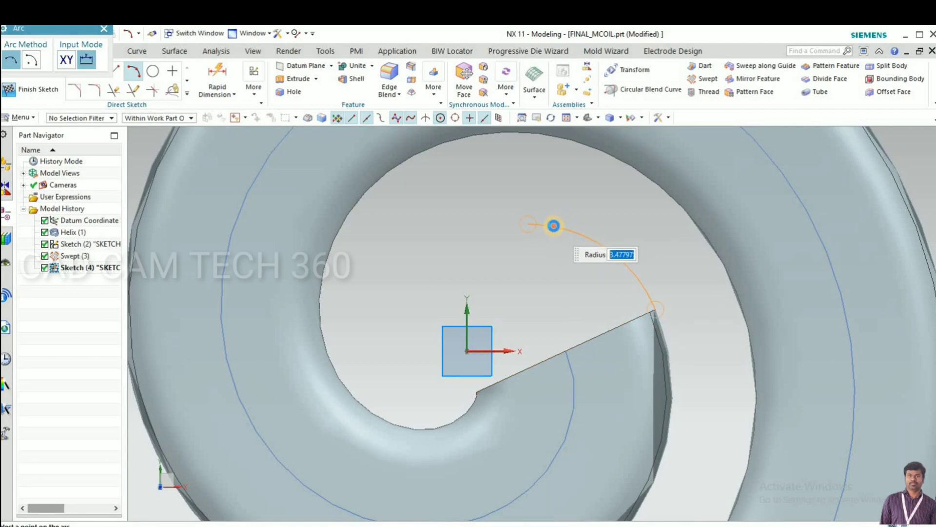
click(469, 301)
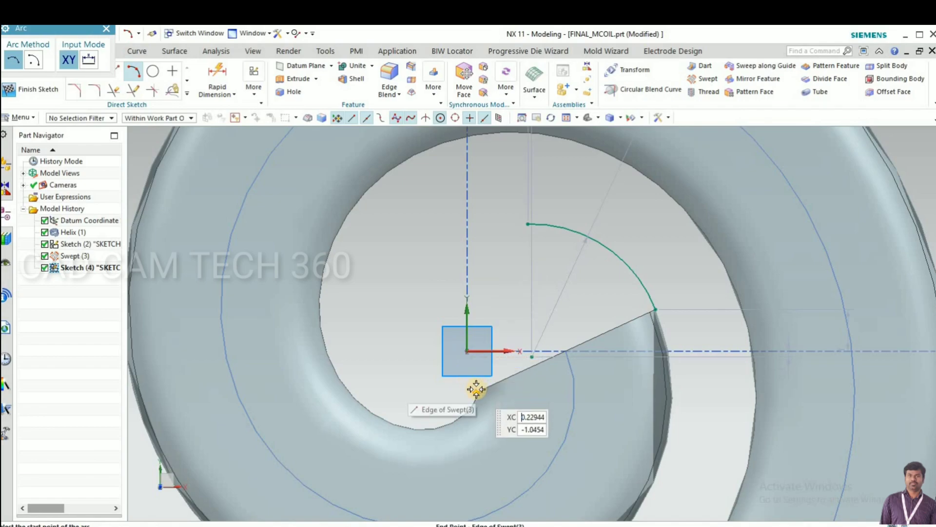
click(439, 296)
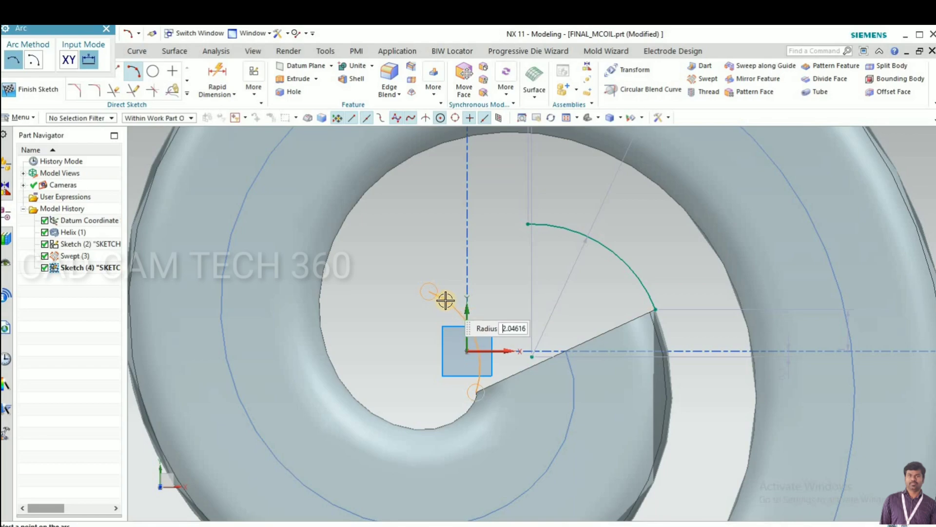
click(434, 302)
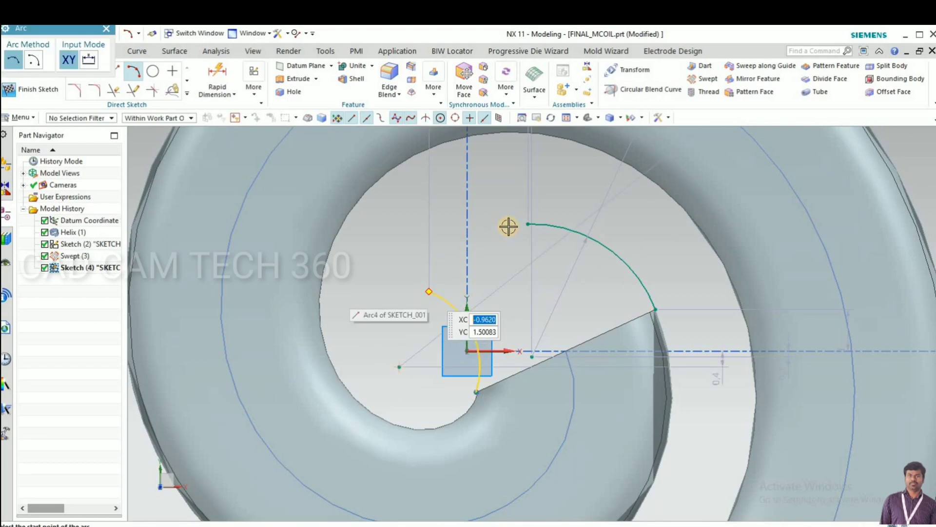
click(526, 224)
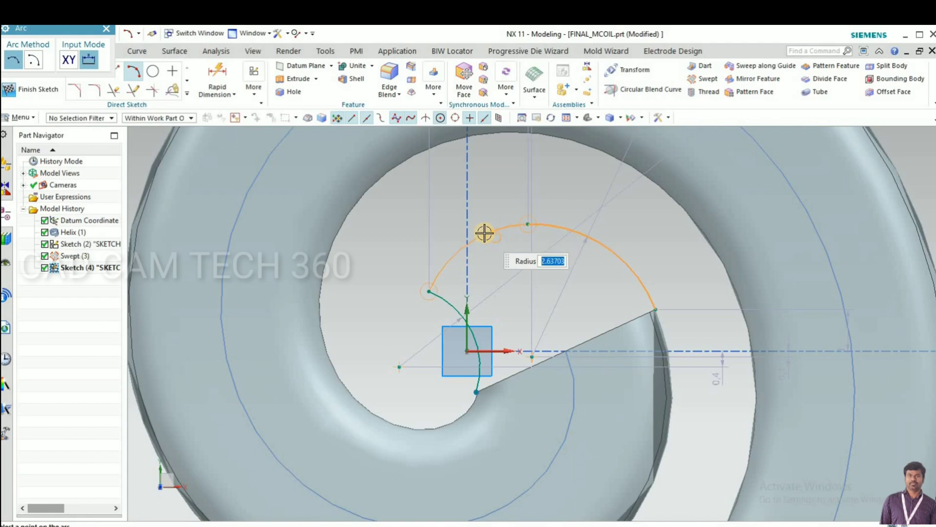
click(428, 278)
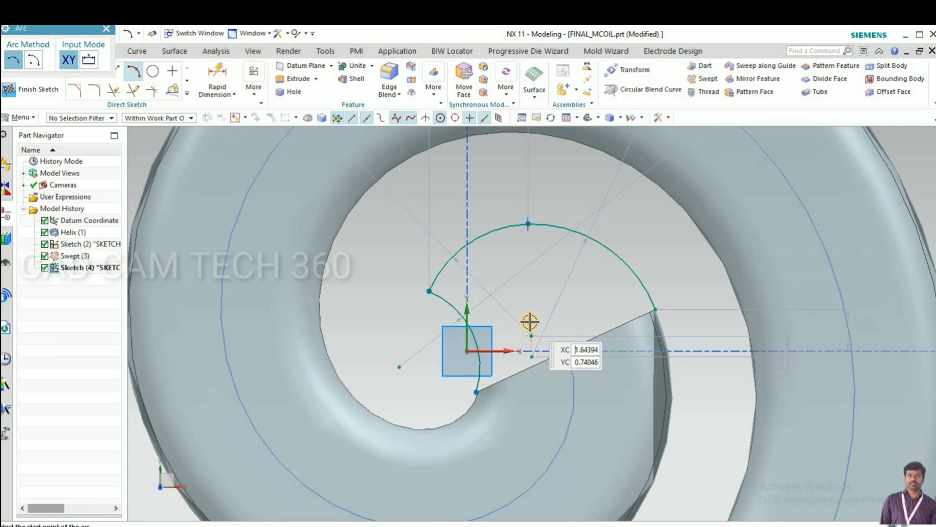
key(Escape)
scroll(440, 293, up, 3)
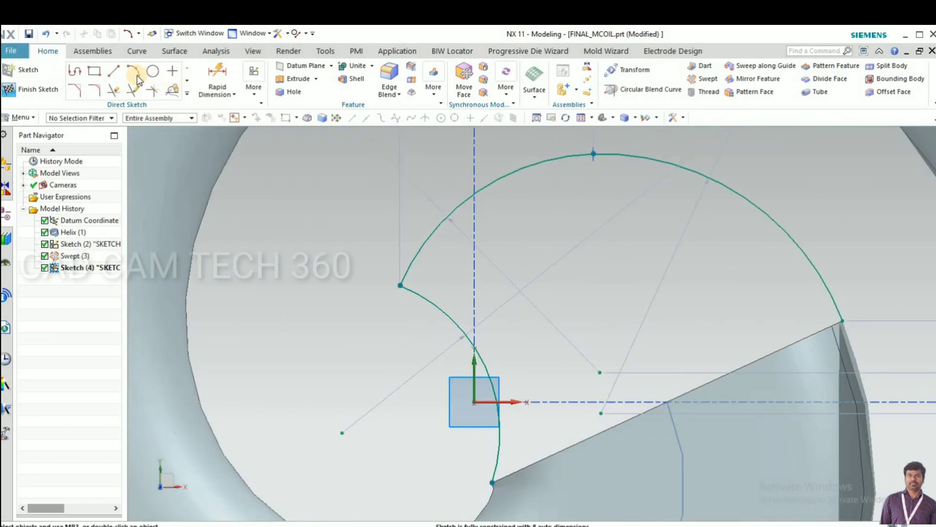
Step: Round the corner between the two arcs with a 0.45 fillet
click(95, 89)
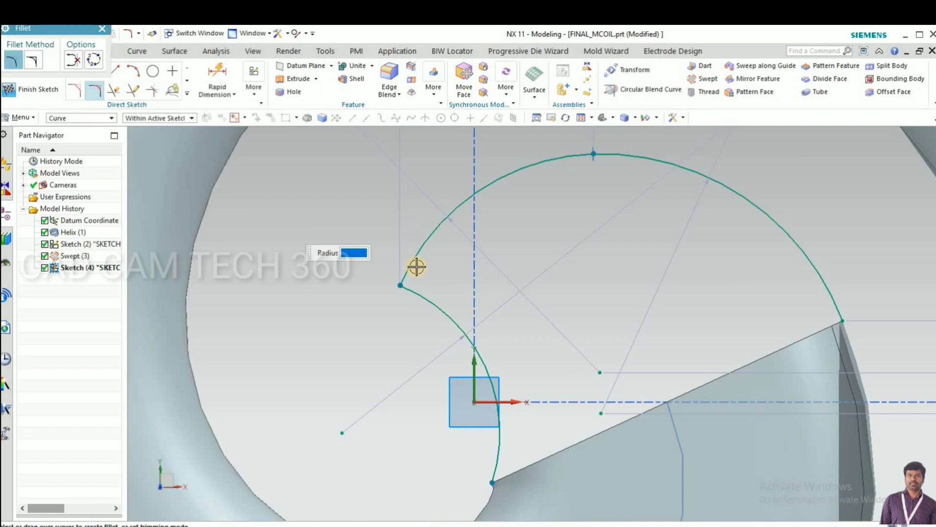
click(415, 284)
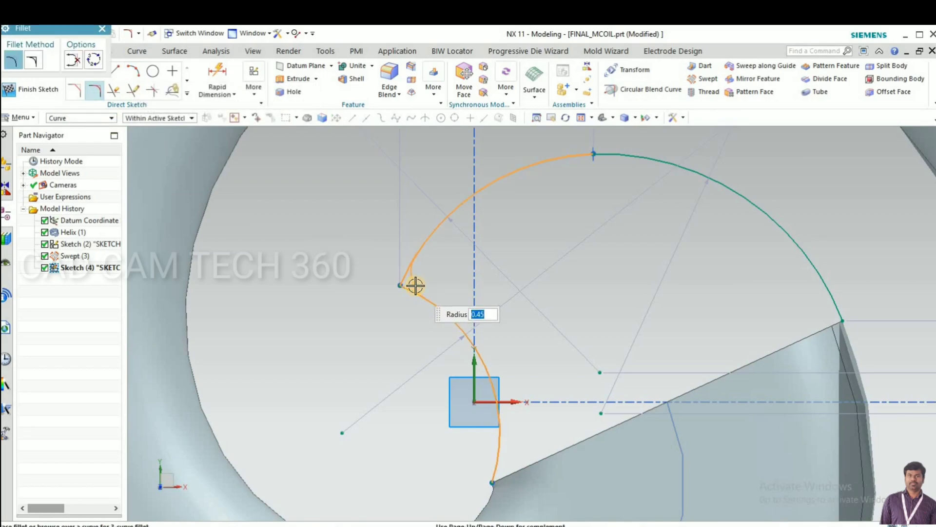
click(381, 266)
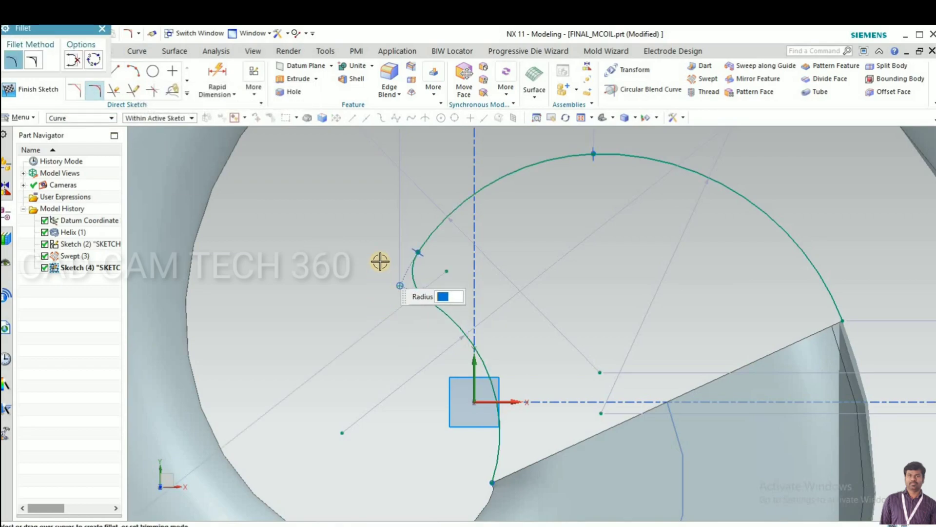
scroll(379, 266, down, 2)
scroll(461, 417, up, 2)
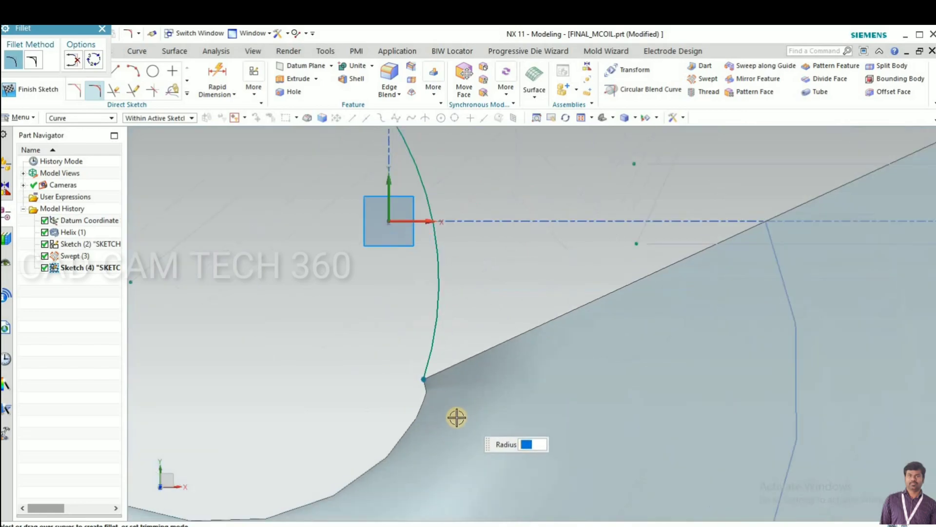
scroll(423, 391, up, 2)
scroll(419, 398, down, 1)
scroll(519, 358, down, 1)
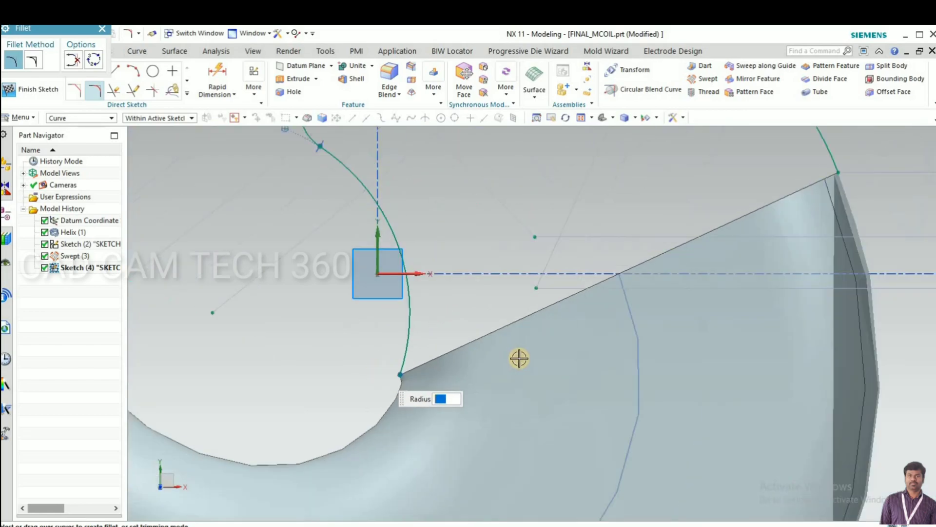
scroll(515, 361, down, 1)
scroll(515, 362, down, 1)
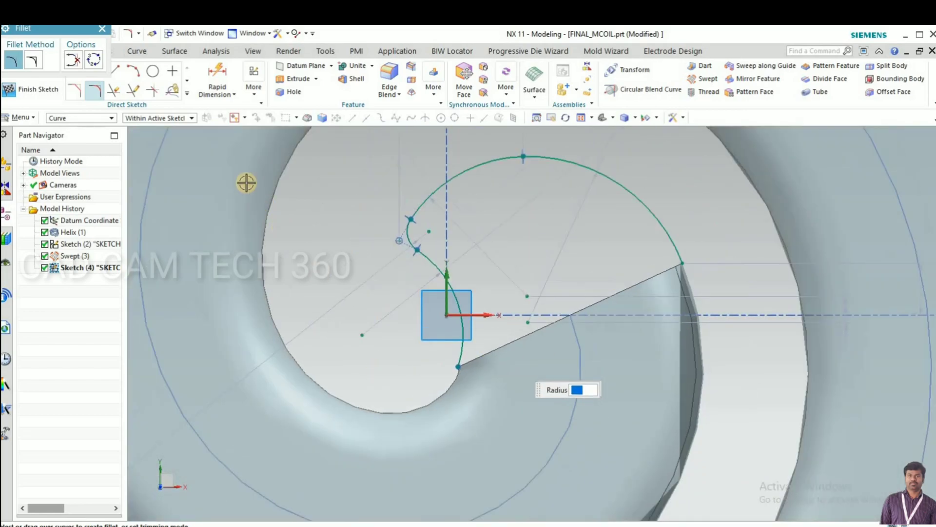
Step: Close the outline with a line between the arc endpoints and finish Sketch (4)
click(114, 70)
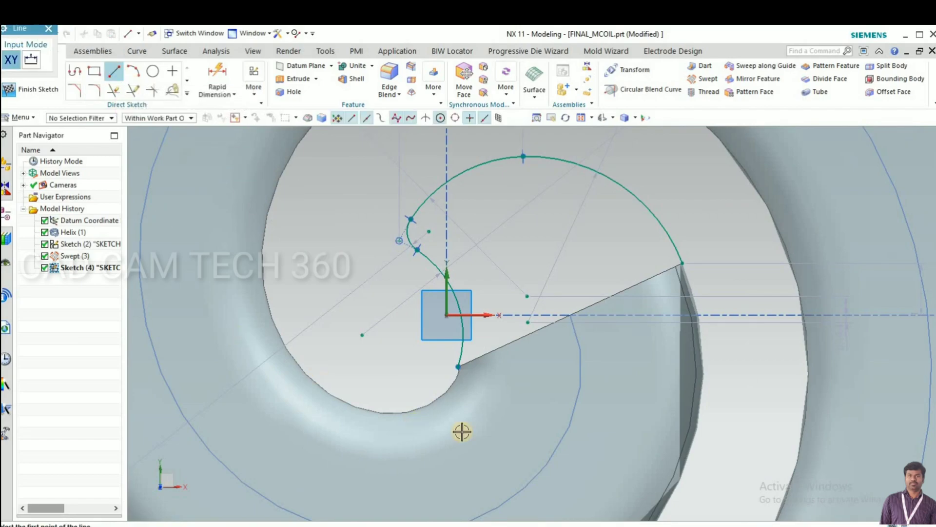
click(457, 366)
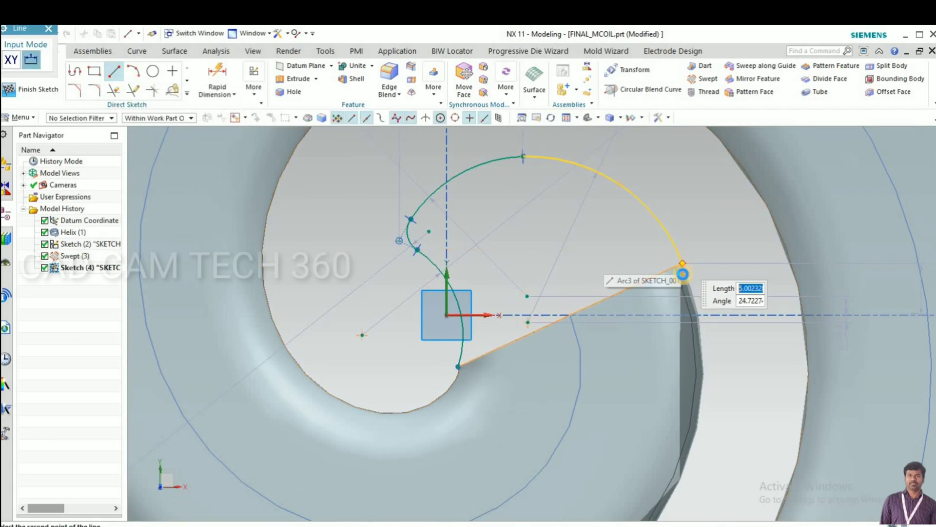
click(680, 265)
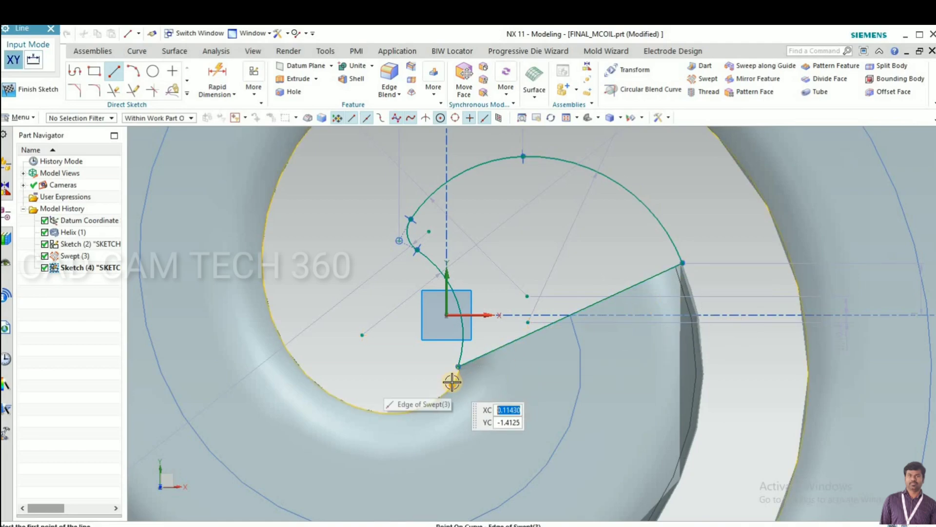
key(Escape)
key(ctrl+q)
scroll(448, 344, up, 8)
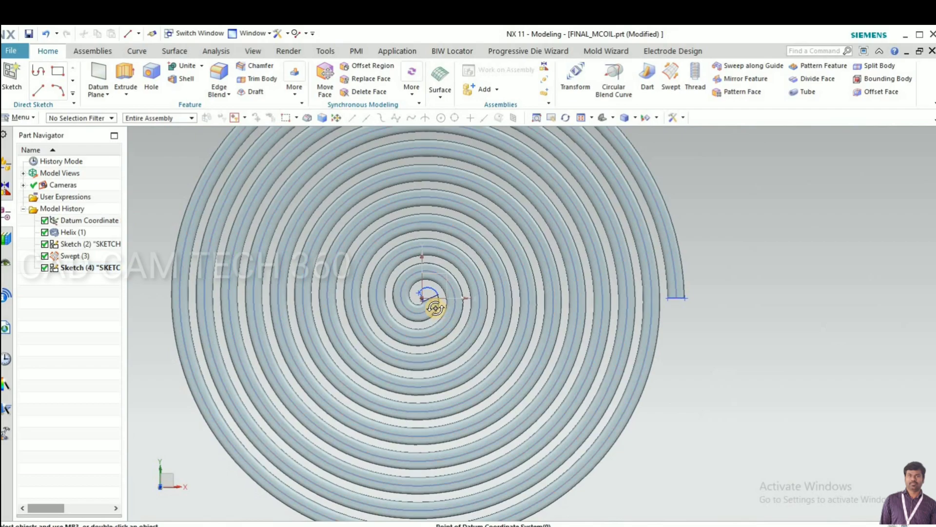
middle_drag(432, 308, 433, 315)
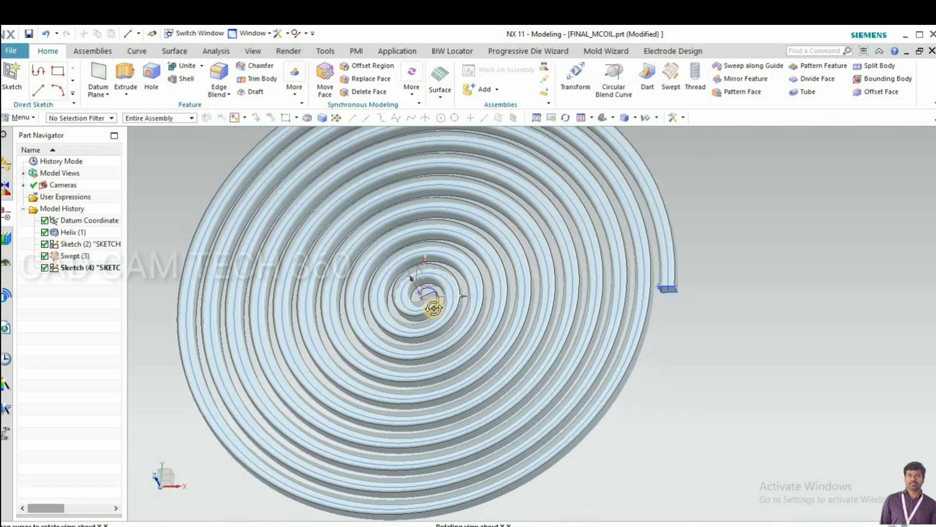
scroll(434, 307, down, 3)
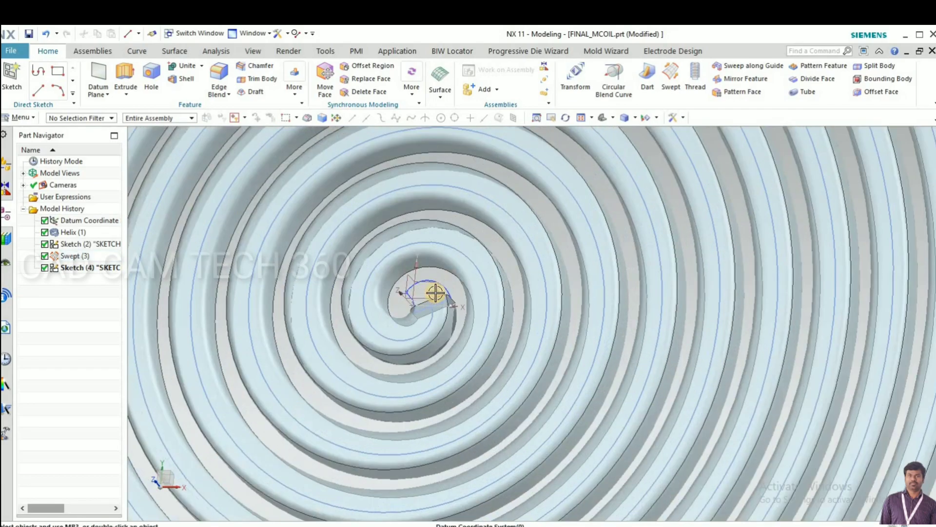
scroll(436, 294, down, 4)
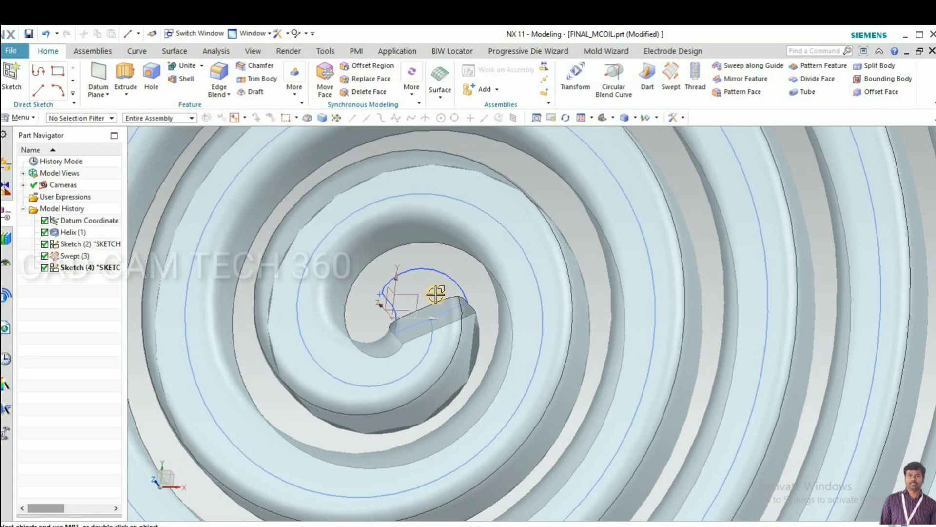
Step: Open the Extrude dialog with the X shortcut on the inner-end profile
key(x)
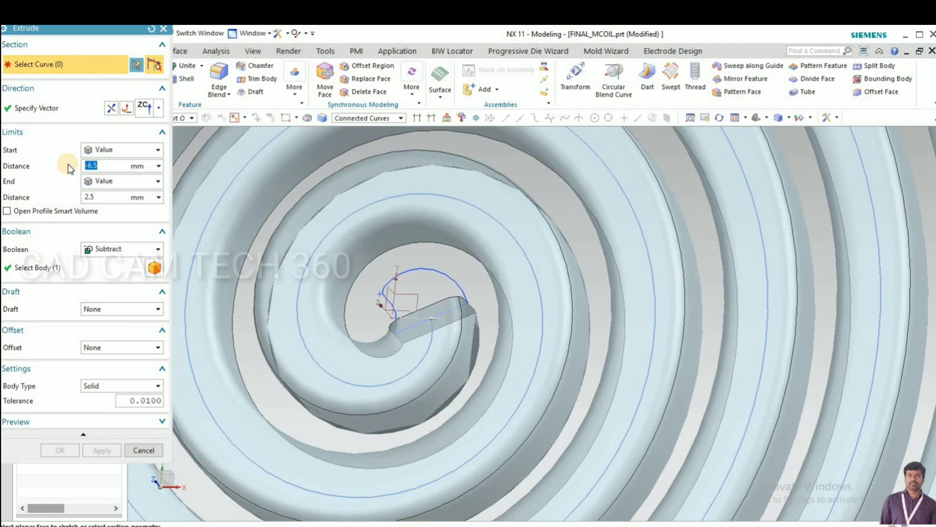
text(0)
text(2)
Step: Extrude the inner-end sketch symmetrically 2 mm with Boolean None, as a separate body
click(117, 250)
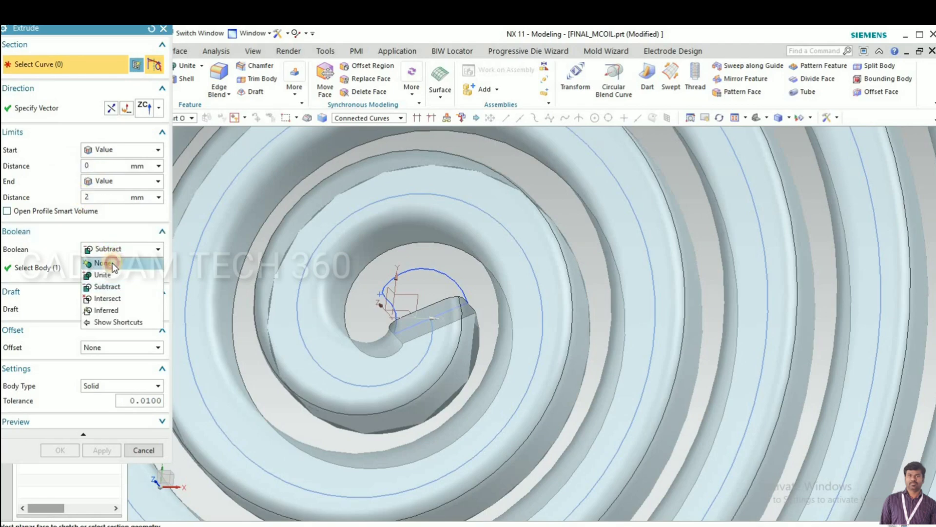
click(437, 273)
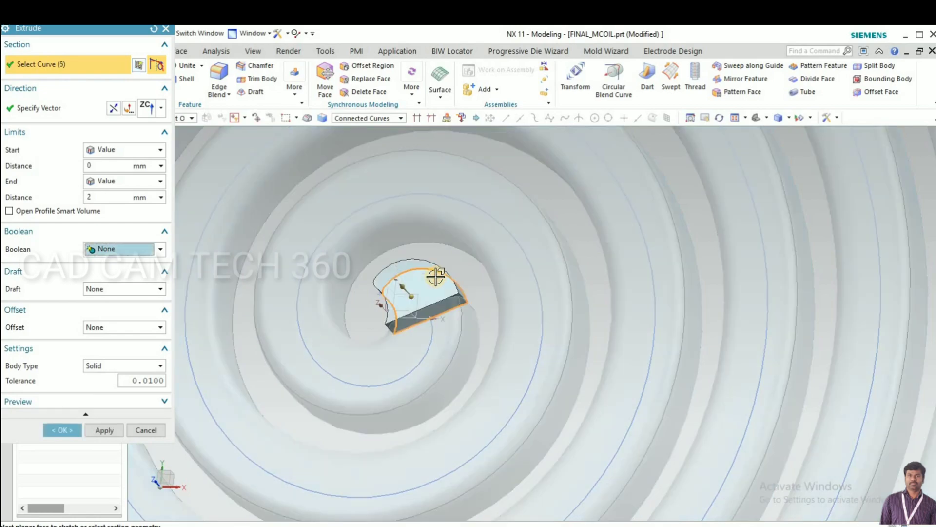
click(117, 150)
click(121, 173)
mouse_move(368, 261)
middle_down()
mouse_move(374, 237)
mouse_move(362, 208)
middle_up()
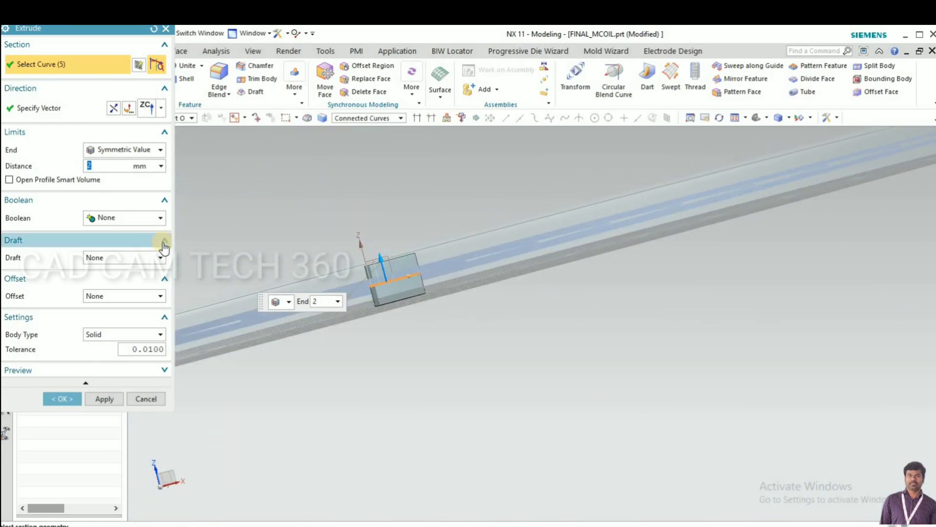
key(ctrl+alt+f)
key(ctrl+f)
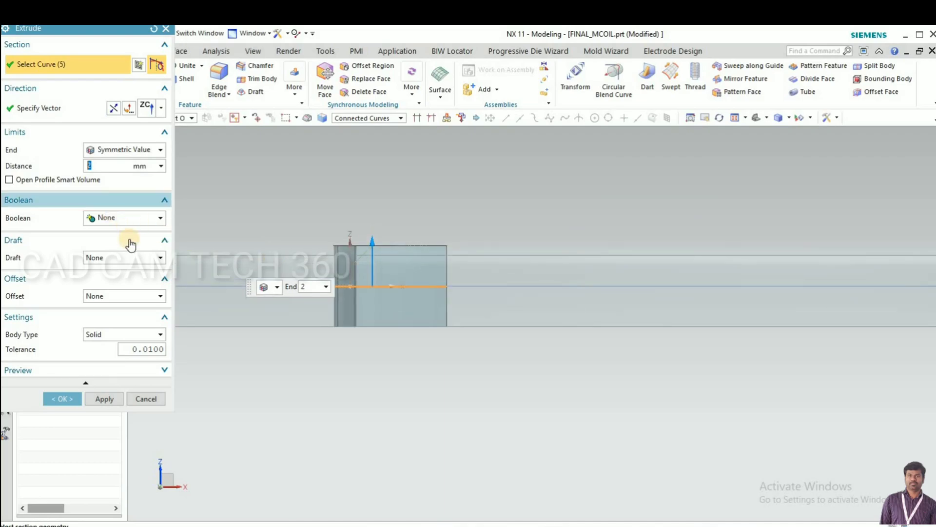
click(135, 349)
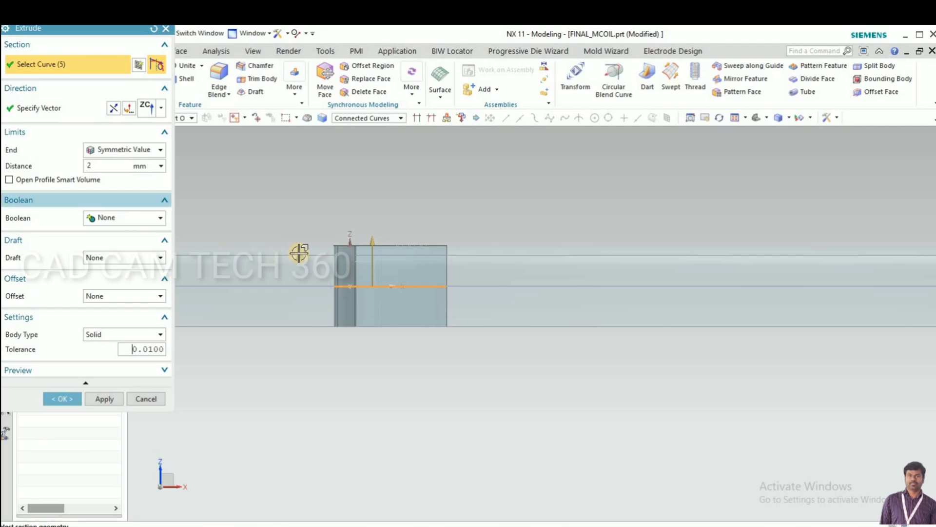
scroll(304, 251, up, 1)
scroll(439, 260, up, 1)
scroll(451, 254, up, 1)
scroll(451, 254, up, 1)
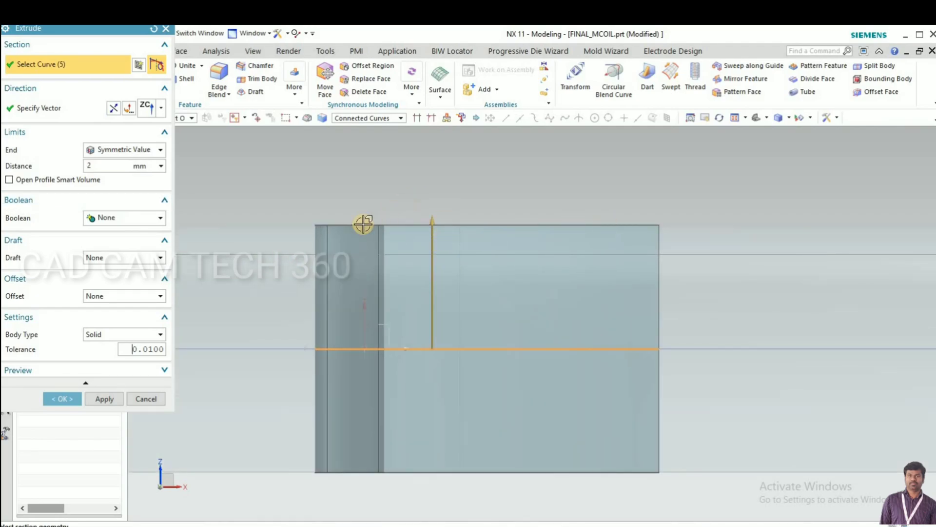
scroll(426, 212, up, 2)
scroll(431, 209, down, 1)
scroll(572, 395, down, 2)
scroll(632, 424, up, 1)
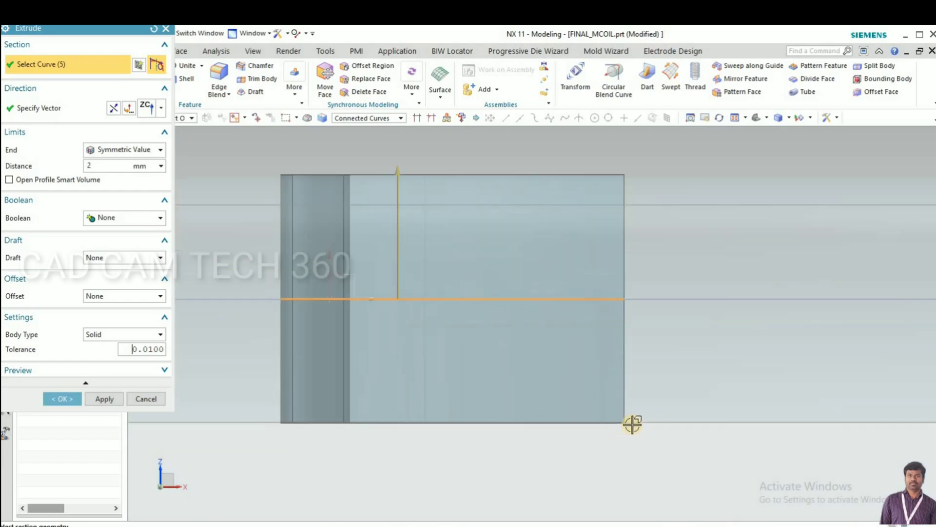
scroll(632, 424, up, 1)
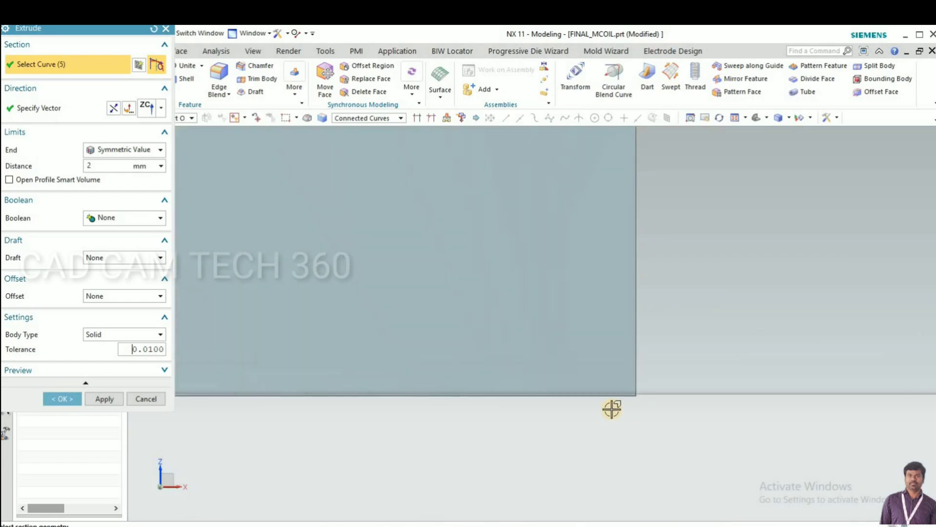
scroll(613, 408, down, 1)
scroll(619, 388, down, 1)
scroll(642, 204, up, 2)
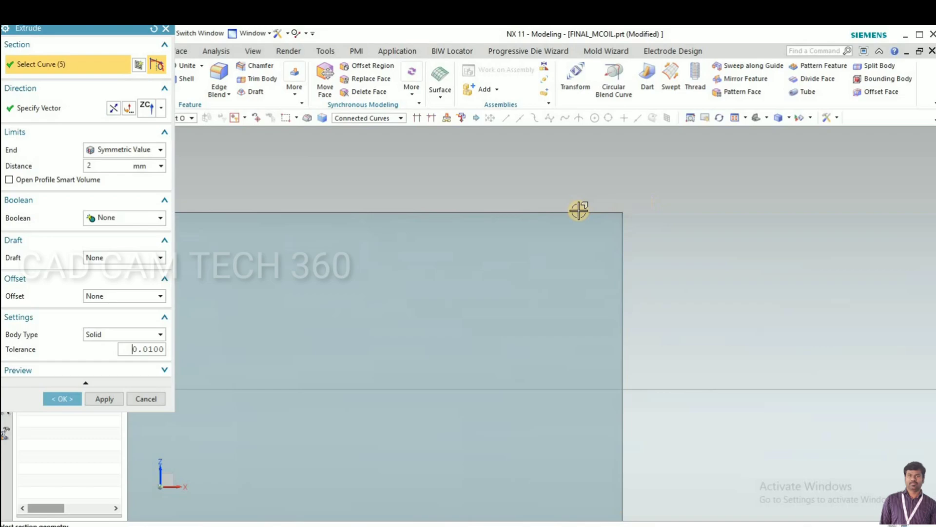
scroll(521, 232, down, 1)
scroll(439, 293, down, 2)
scroll(439, 292, down, 2)
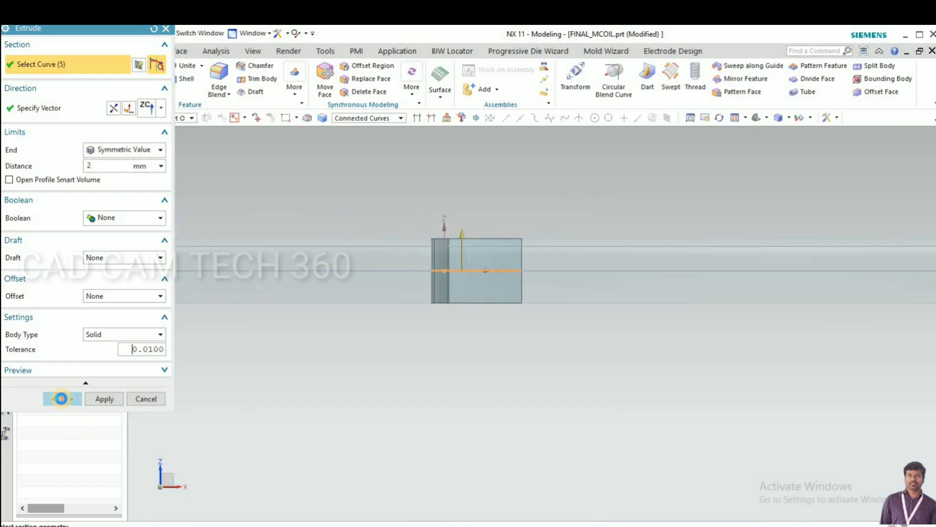
click(62, 399)
mouse_move(352, 387)
middle_down()
mouse_move(371, 315)
mouse_move(367, 352)
mouse_move(358, 345)
middle_up()
scroll(372, 346, up, 3)
scroll(375, 351, up, 3)
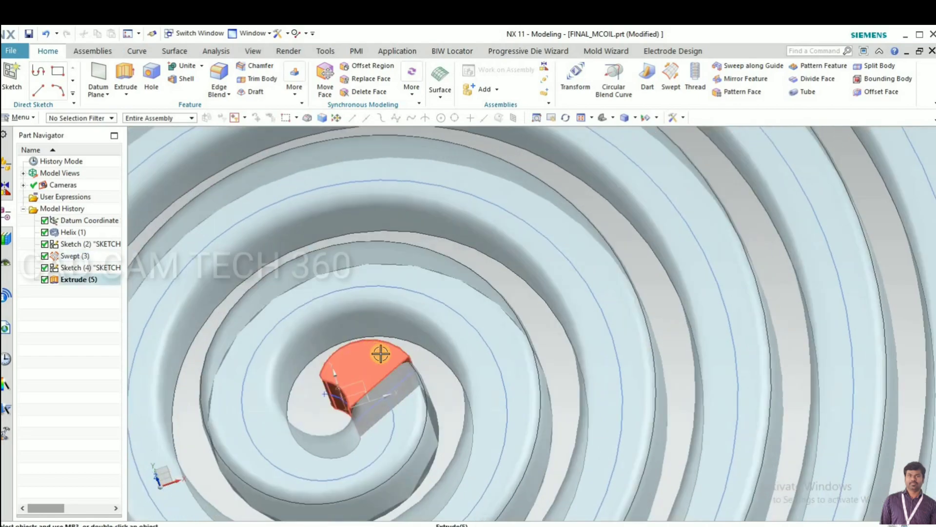
scroll(379, 356, up, 1)
scroll(381, 359, up, 1)
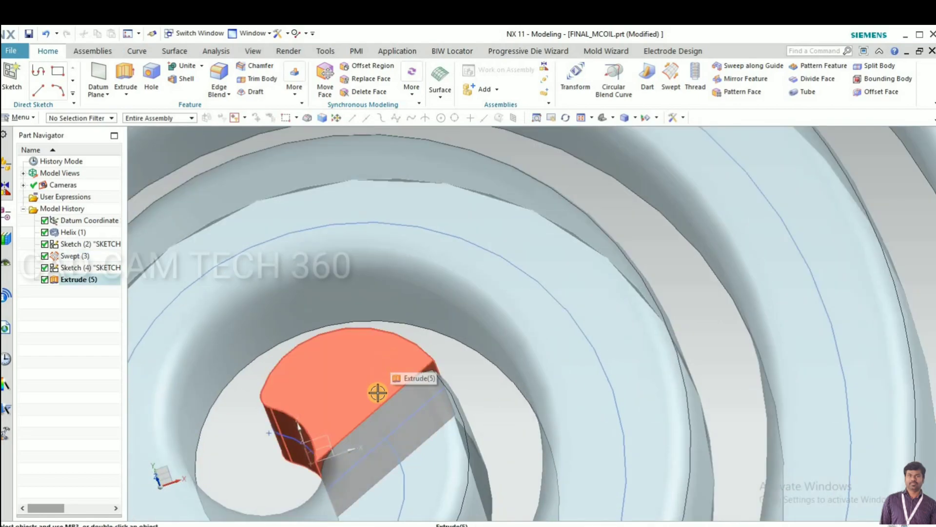
Step: Unite the extruded rectangular block (tool) with the spiral body (target)
click(178, 65)
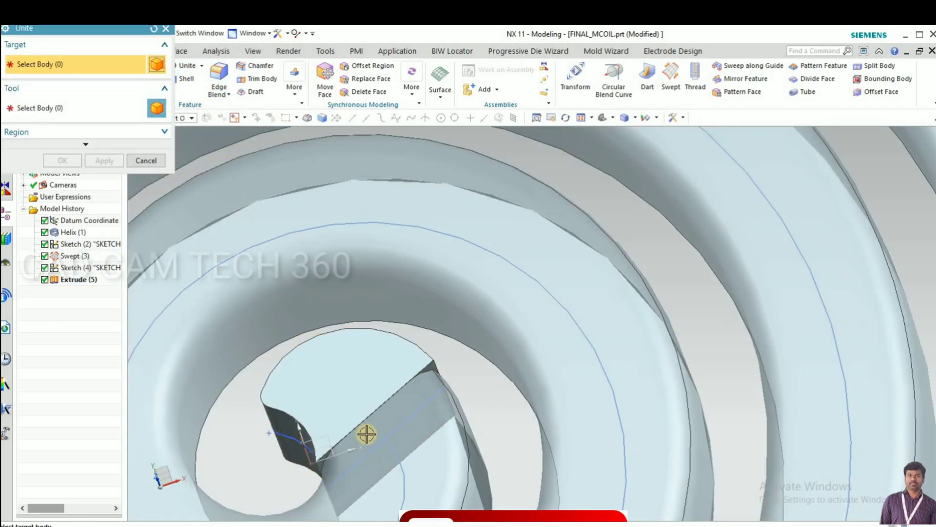
click(349, 393)
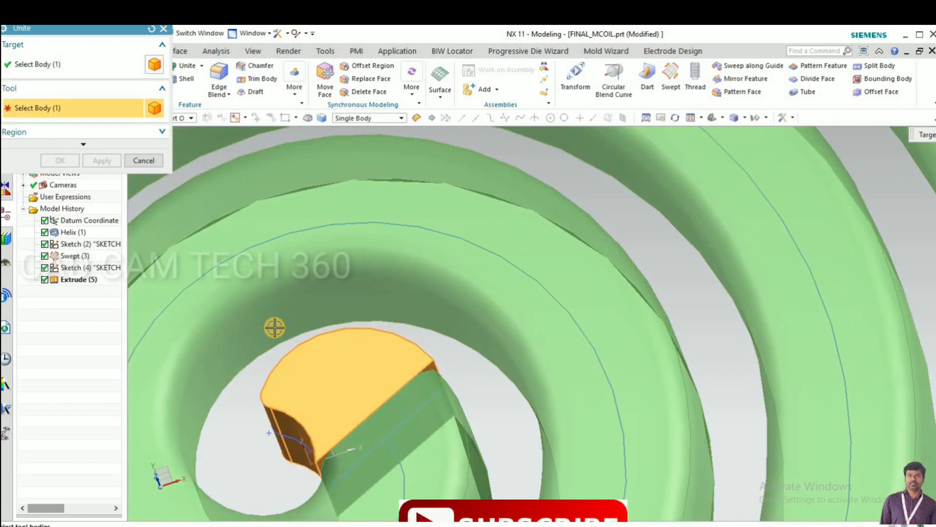
click(79, 164)
click(68, 160)
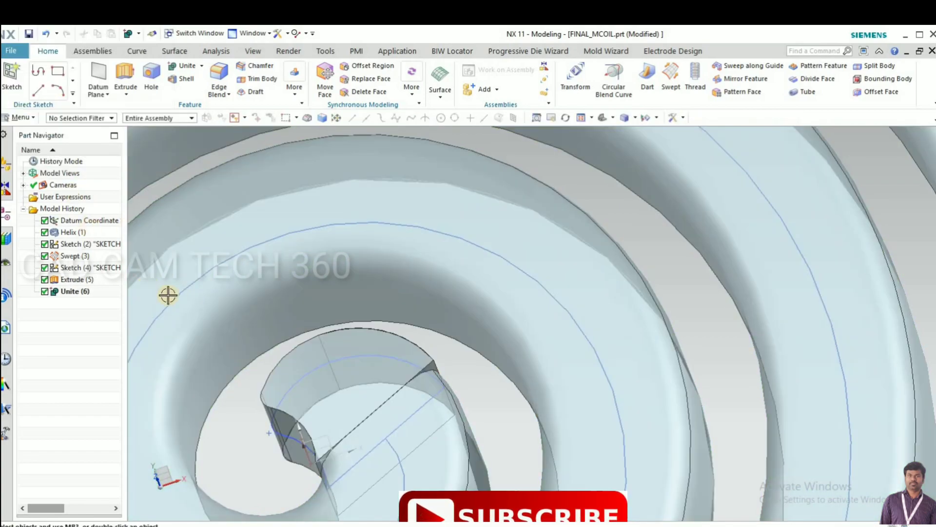
Step: Round the four edges at the coil's inner end with a 1 mm edge blend
click(214, 77)
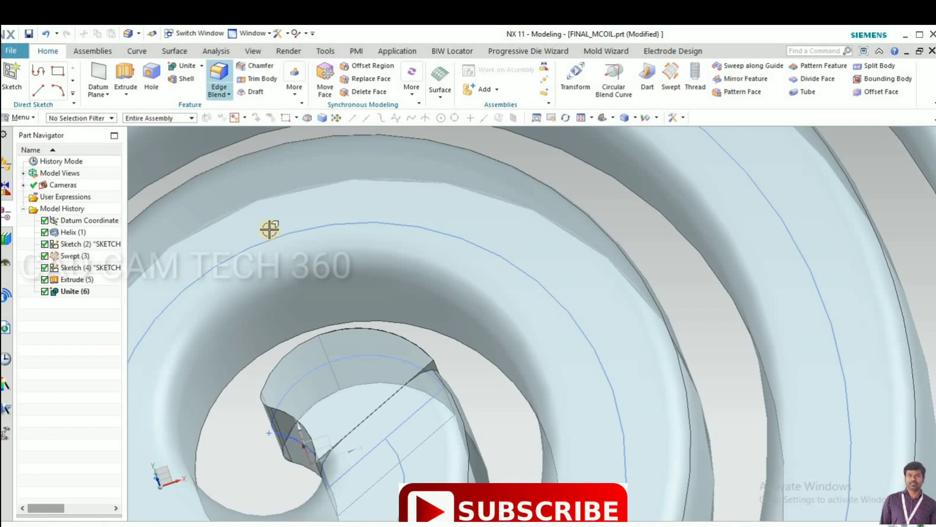
text(1)
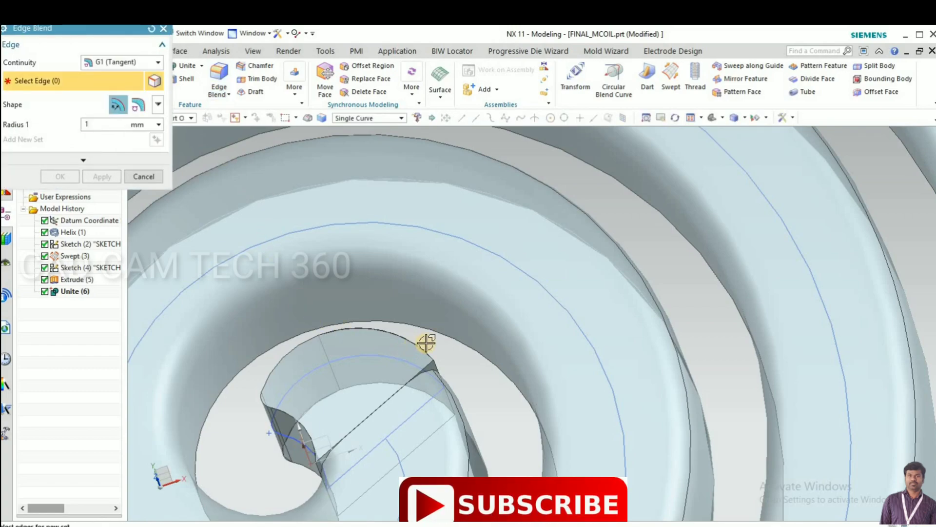
scroll(424, 341, up, 2)
click(428, 337)
scroll(278, 383, down, 2)
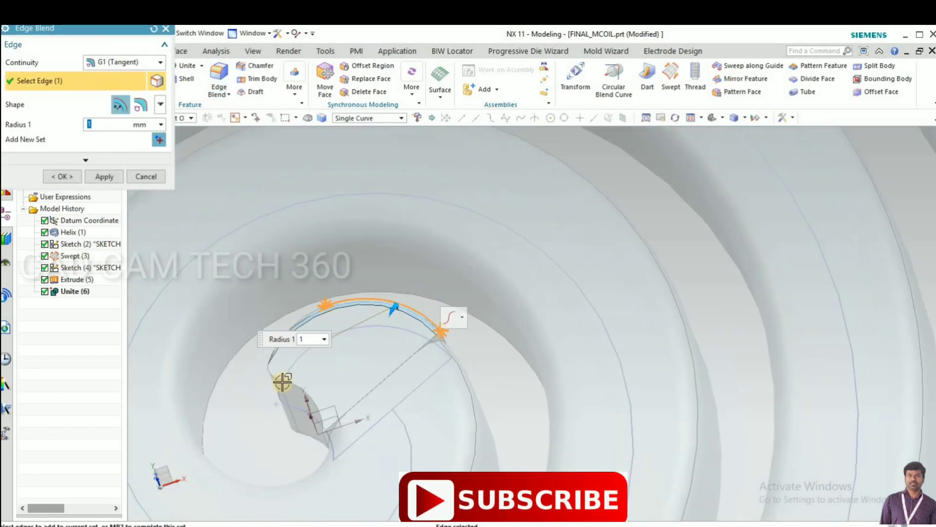
scroll(247, 356, up, 2)
click(262, 371)
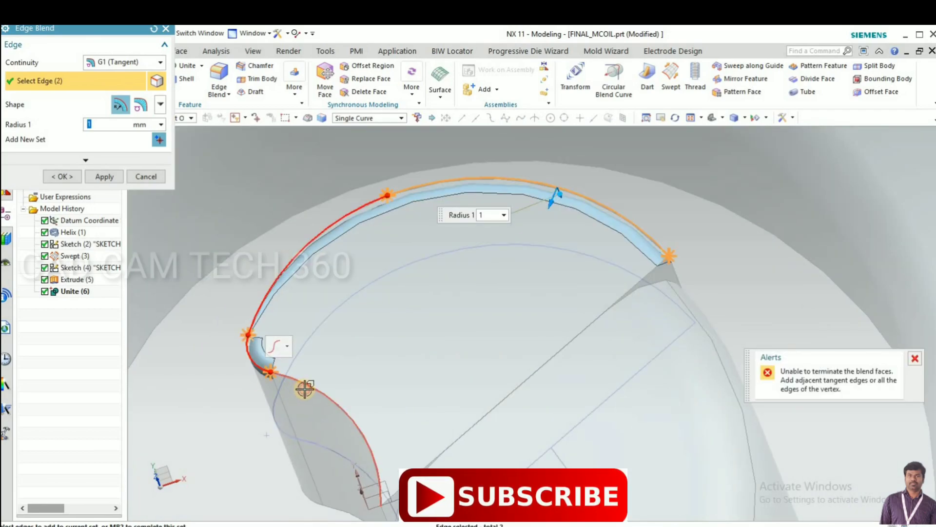
click(305, 391)
scroll(418, 347, down, 1)
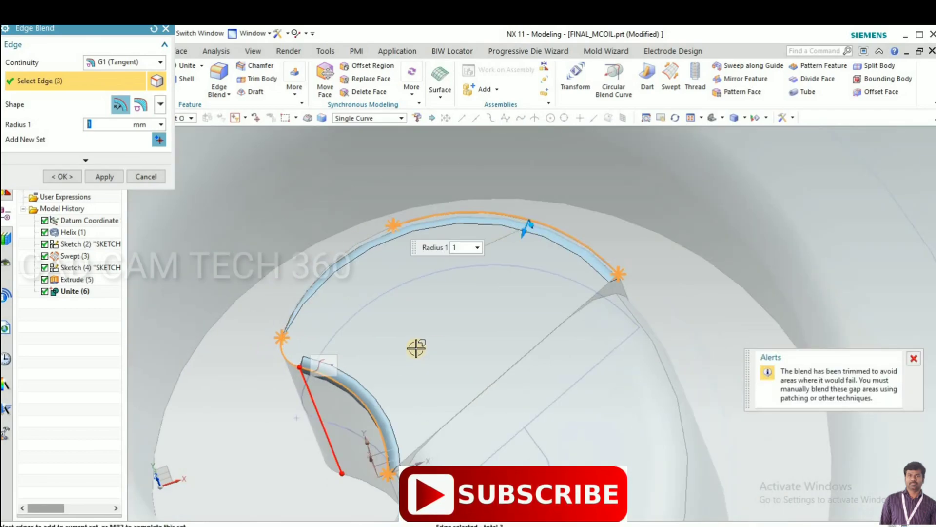
click(350, 241)
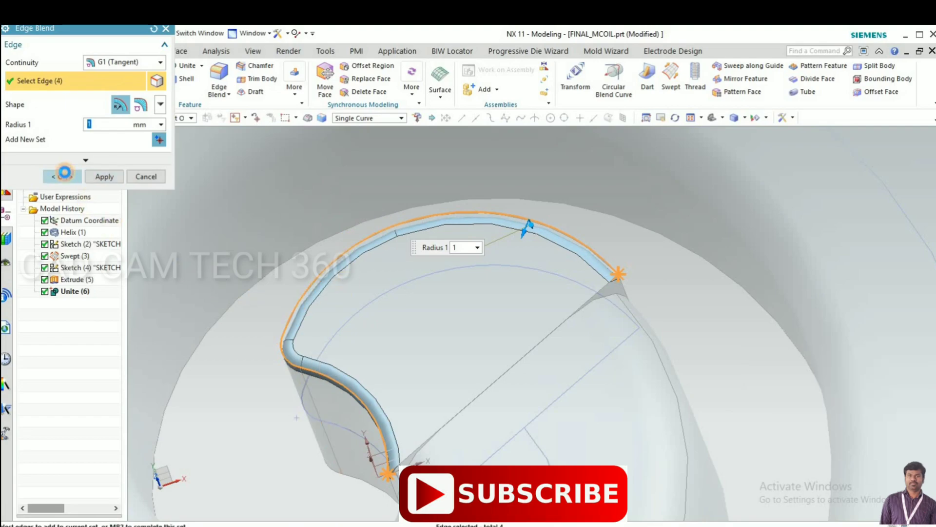
click(65, 174)
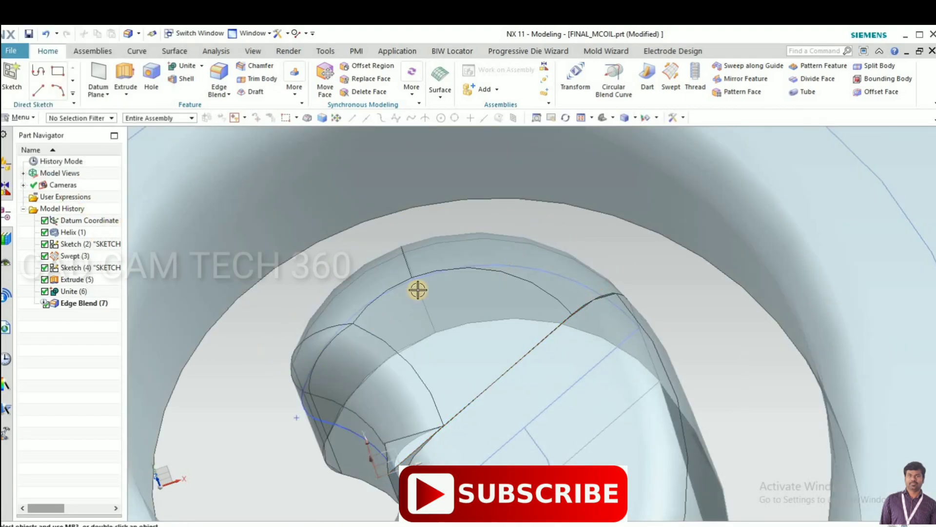
Step: Blend the leftover sharp corner edge with a 0.85 mm radius
middle_drag(418, 288, 404, 351)
scroll(418, 365, up, 2)
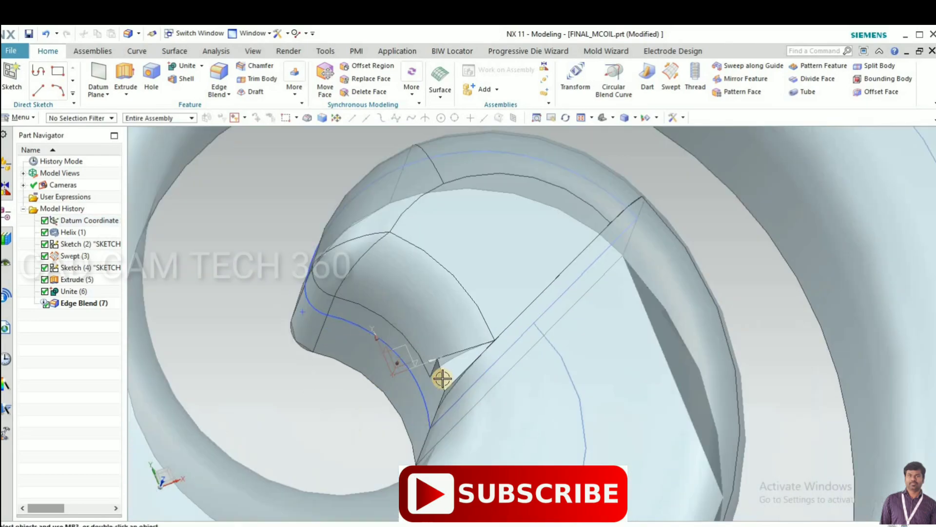
scroll(439, 376, up, 2)
scroll(385, 356, up, 2)
double_click(444, 374)
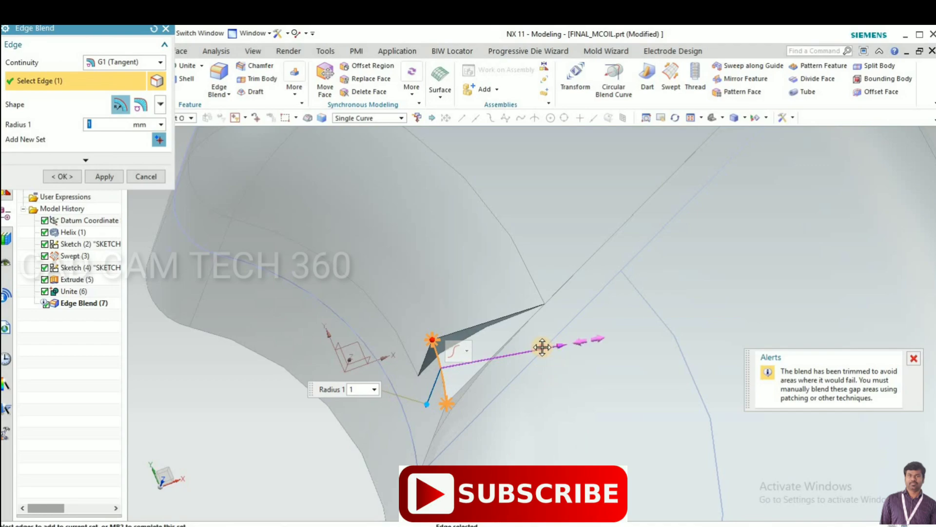
drag(542, 346, 537, 348)
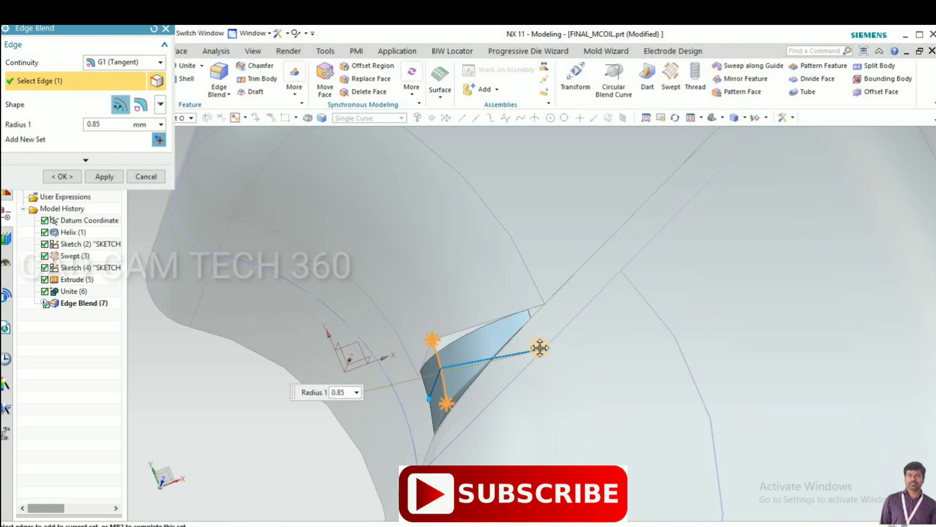
click(62, 176)
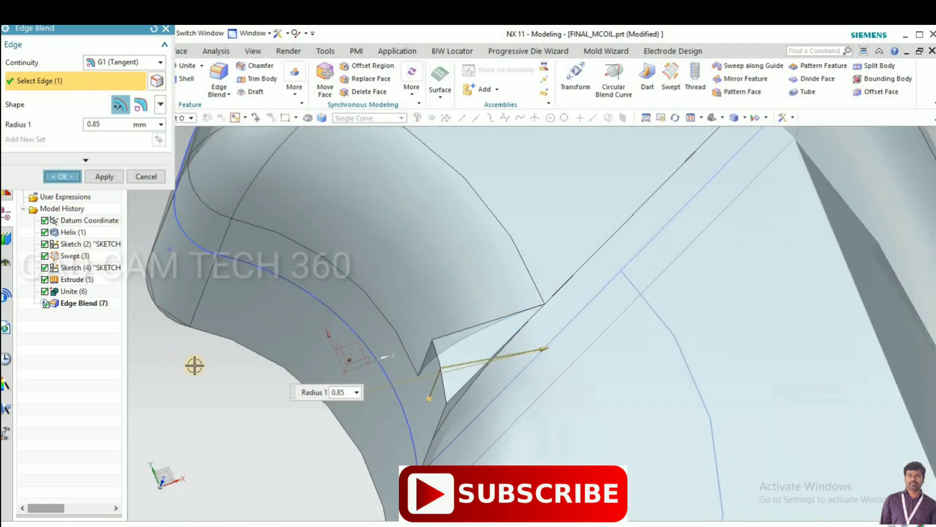
scroll(313, 357, down, 3)
scroll(324, 297, down, 3)
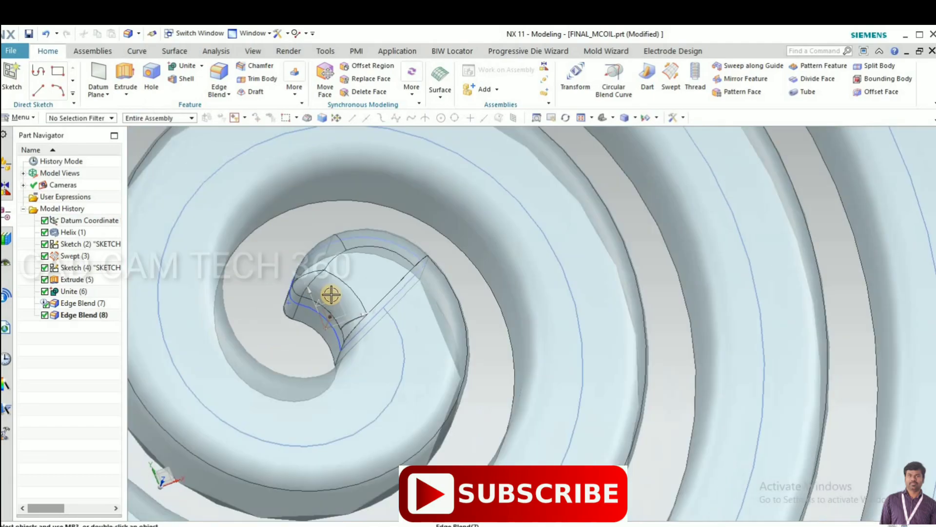
scroll(328, 294, down, 3)
scroll(398, 358, down, 2)
middle_drag(388, 345, 465, 413)
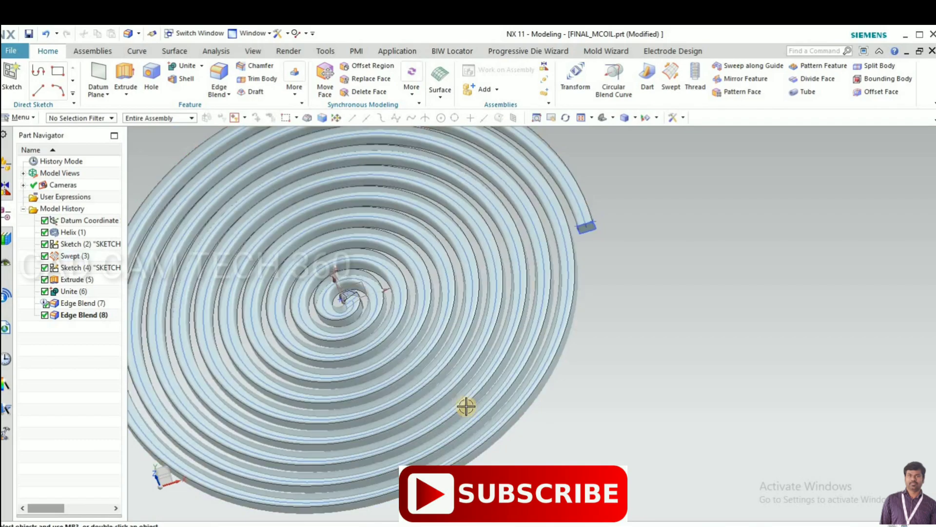
key(ctrl+j)
Step: Give the coil 0 translucency and the Deep Brown colour (ID 162)
click(485, 446)
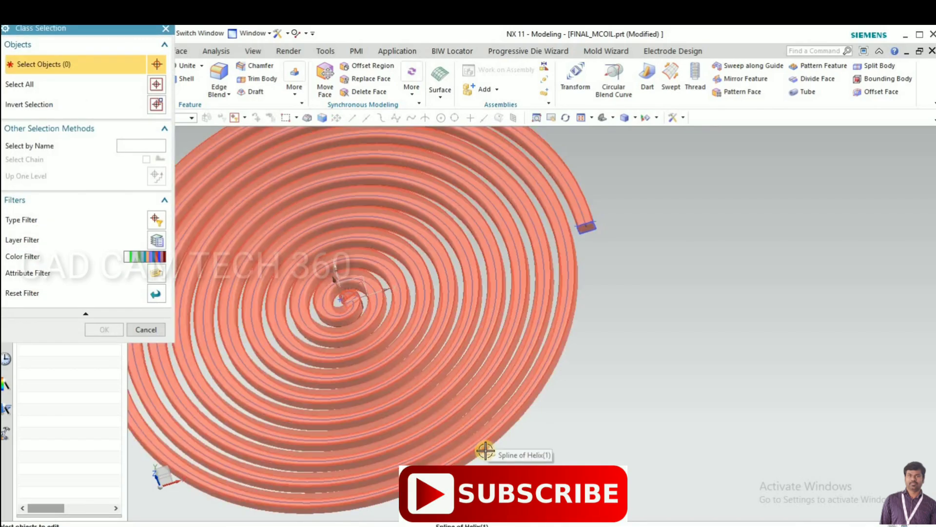
click(104, 329)
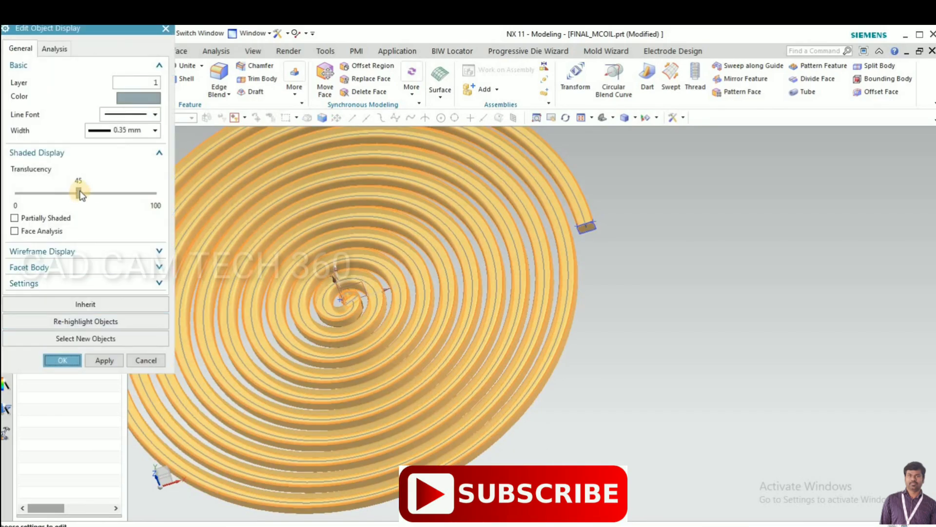
drag(5, 192, 14, 192)
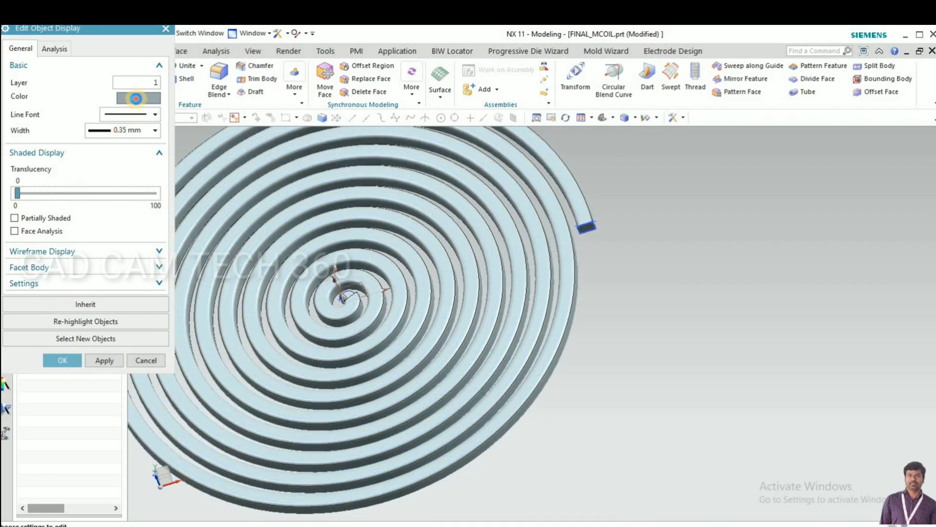
click(136, 99)
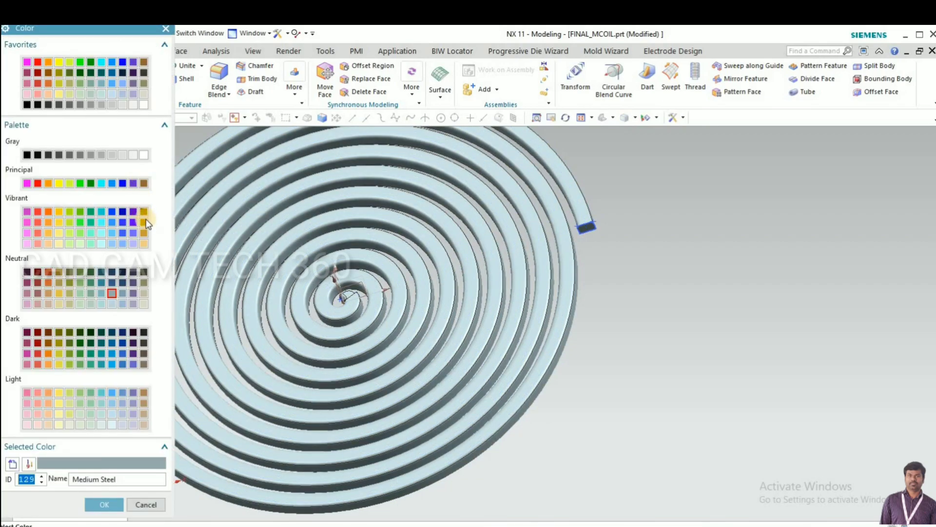
click(143, 211)
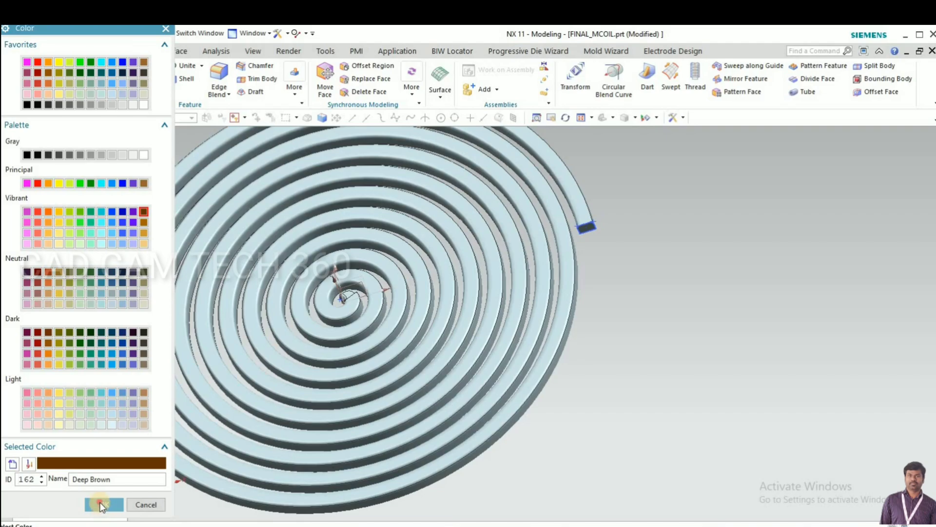
click(104, 504)
click(62, 360)
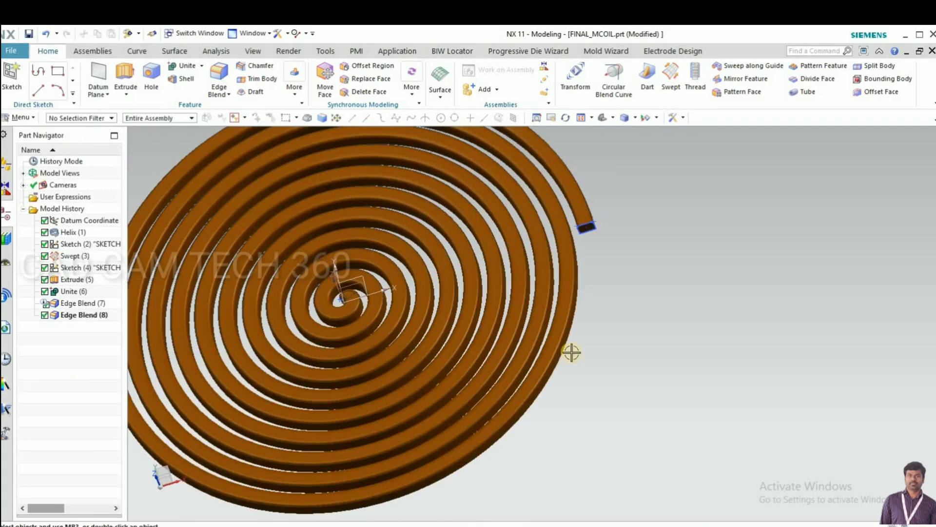
scroll(626, 345, down, 5)
key(F8)
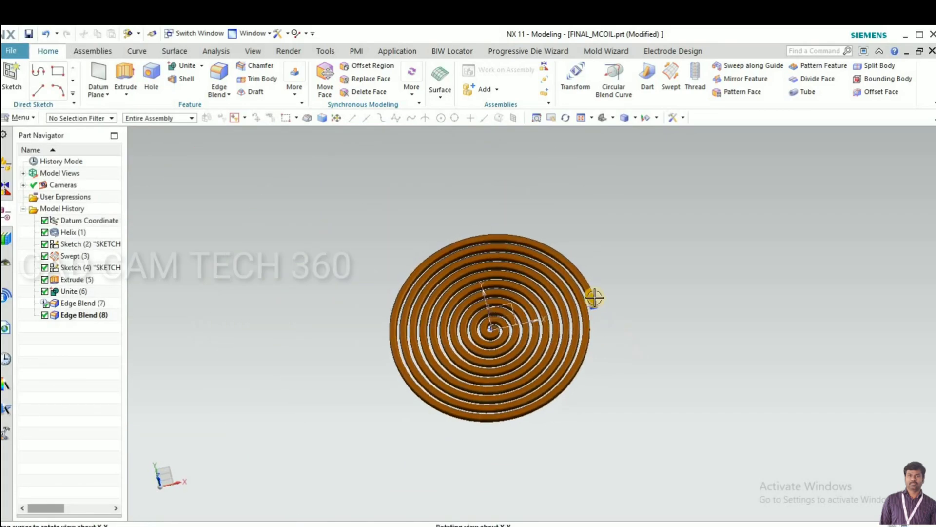
scroll(593, 297, up, 5)
scroll(593, 298, up, 1)
scroll(600, 231, down, 2)
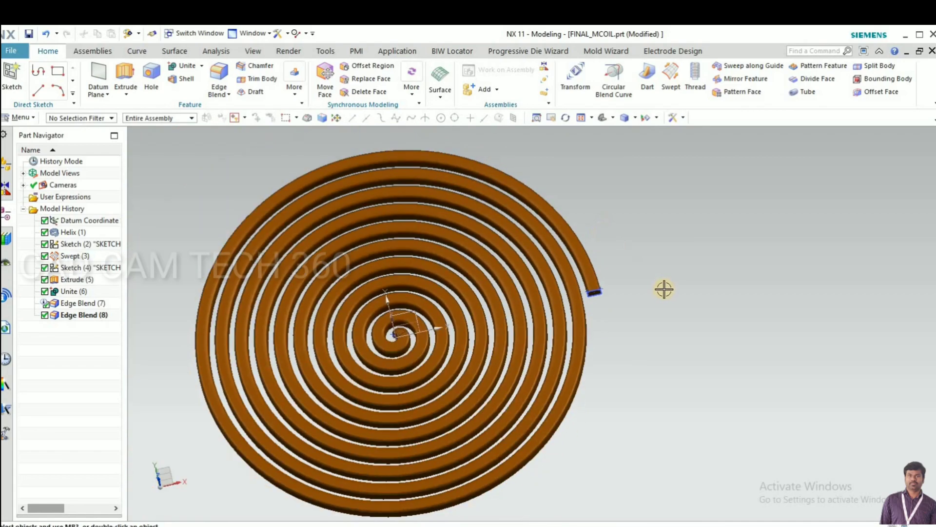
scroll(390, 340, up, 2)
scroll(390, 351, up, 3)
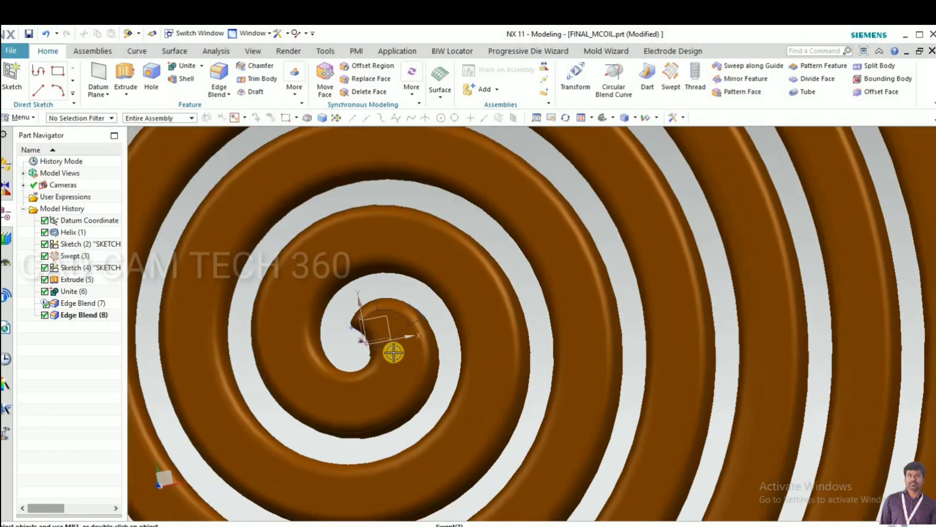
scroll(366, 337, up, 2)
scroll(375, 348, down, 4)
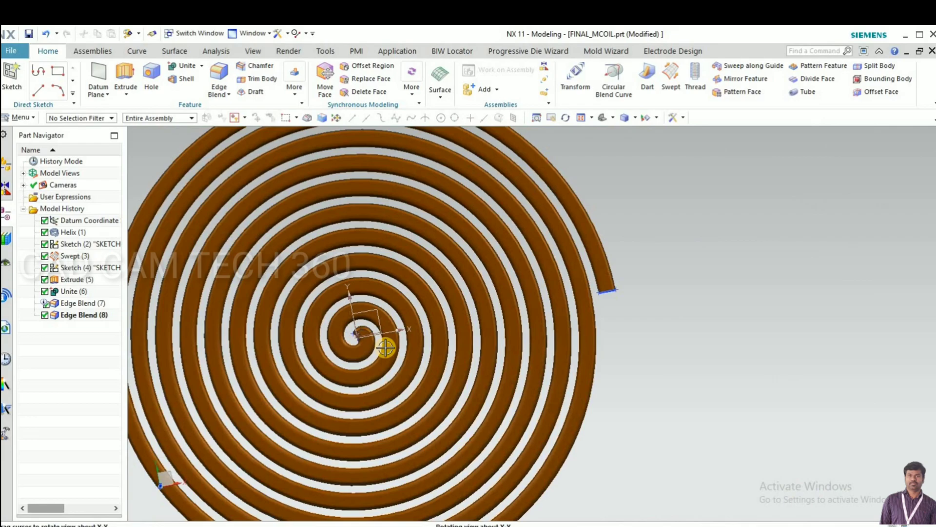
scroll(355, 350, up, 2)
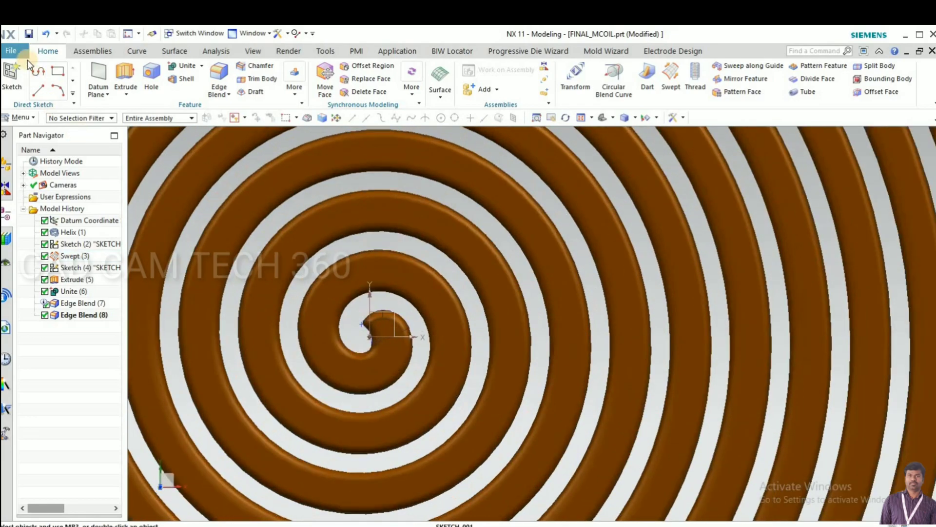
Step: Start a new sketch placed on the coil's inner end
key(s)
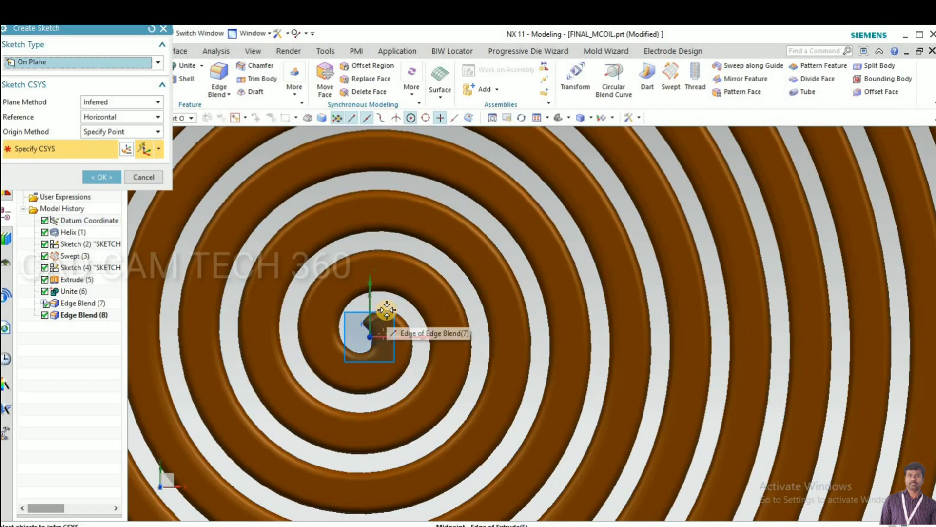
scroll(384, 316, up, 1)
scroll(381, 322, up, 1)
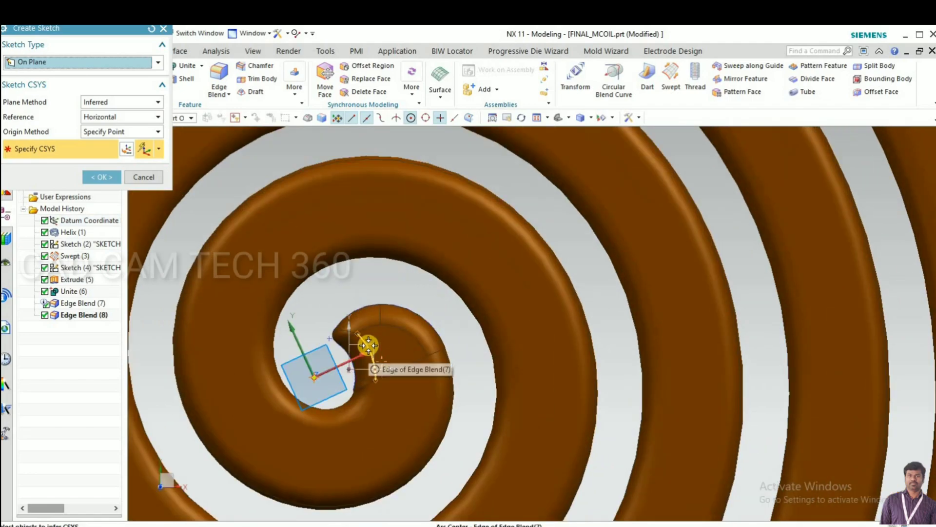
click(368, 344)
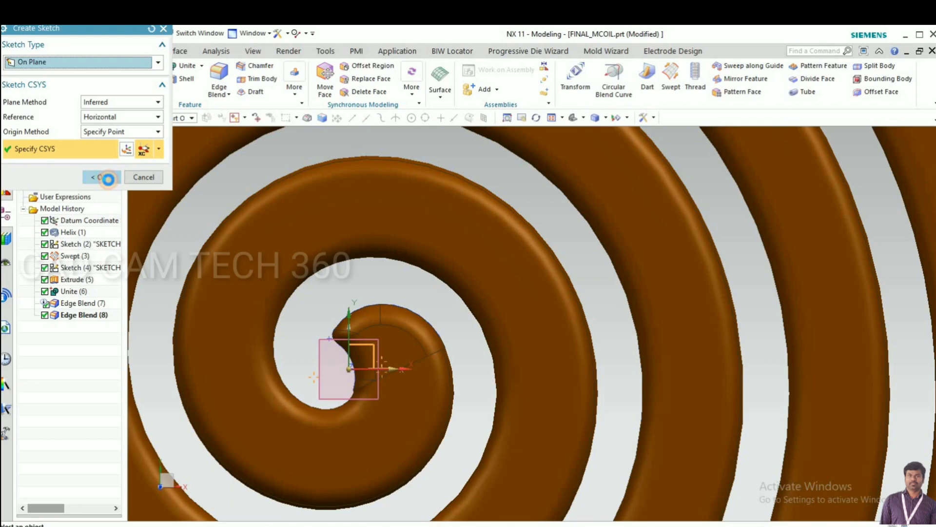
click(106, 178)
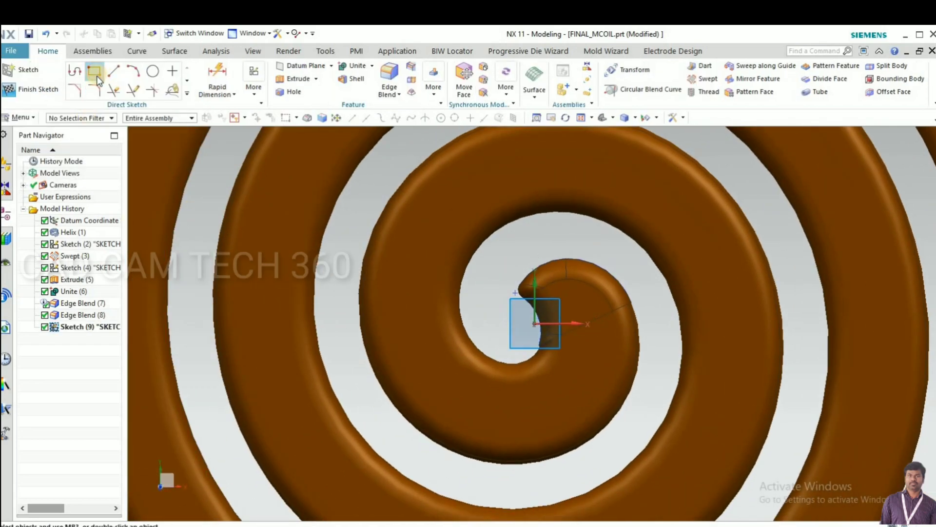
Step: Draw the 1.7 by 0.6 rectangle near the inner end and finish the sketch
click(95, 73)
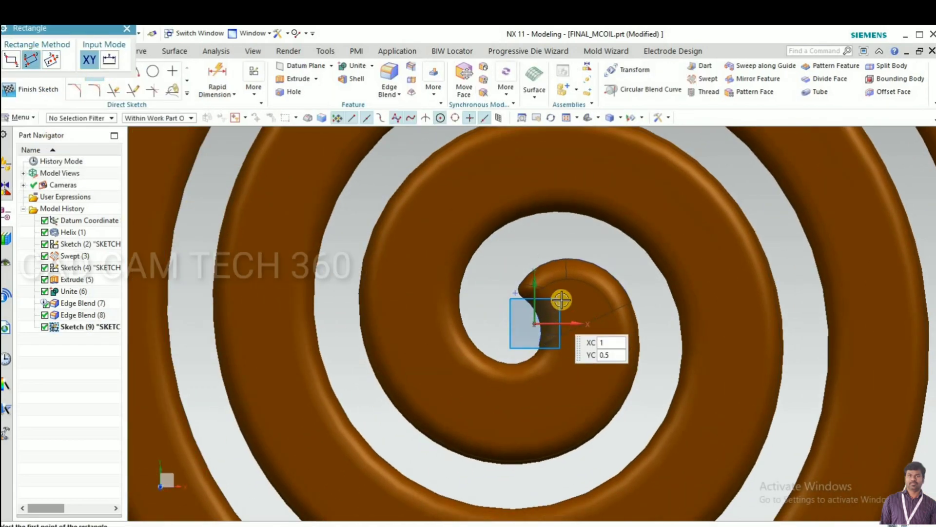
scroll(562, 299, up, 3)
click(556, 270)
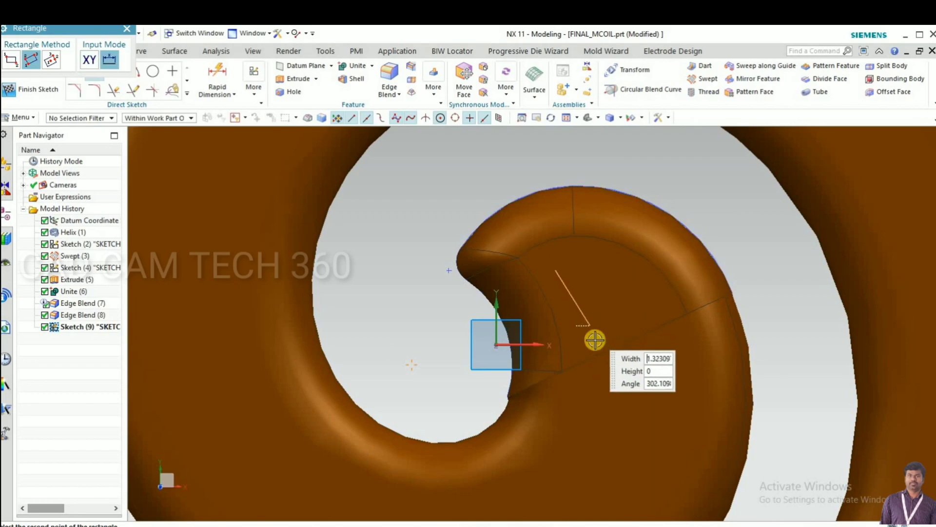
click(614, 326)
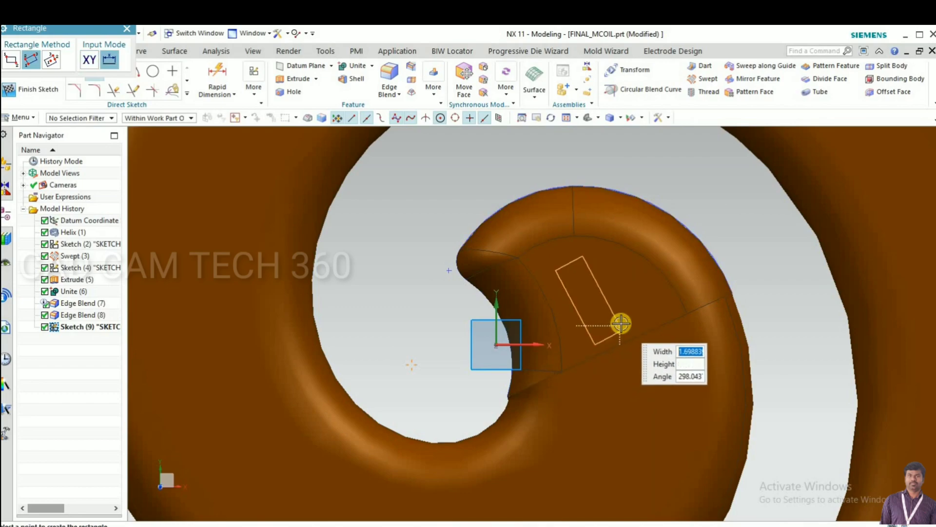
click(620, 326)
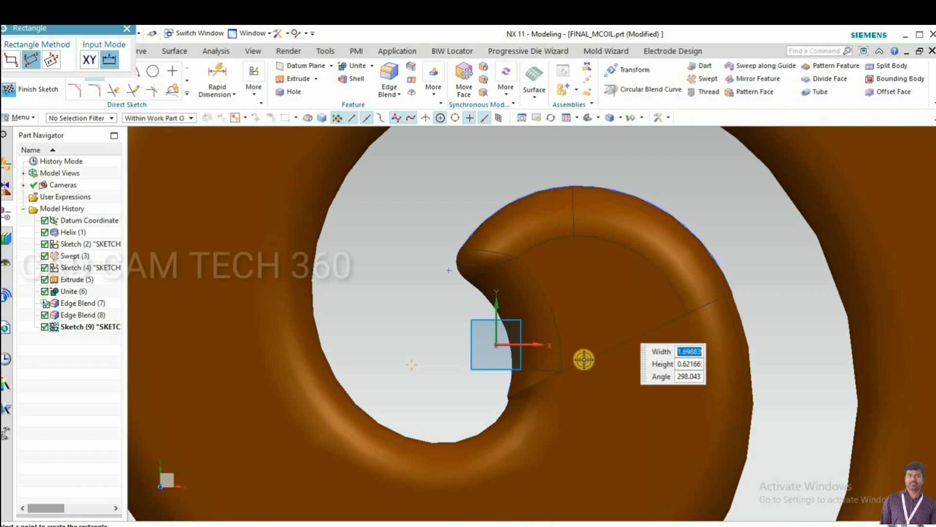
key(Escape)
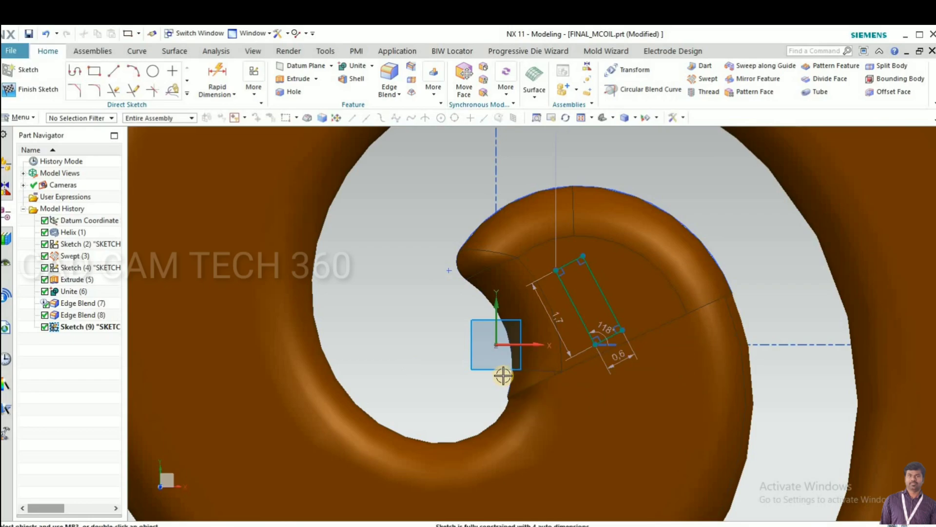
key(ctrl+q)
scroll(503, 376, down, 5)
scroll(503, 376, down, 3)
middle_drag(503, 375, 513, 376)
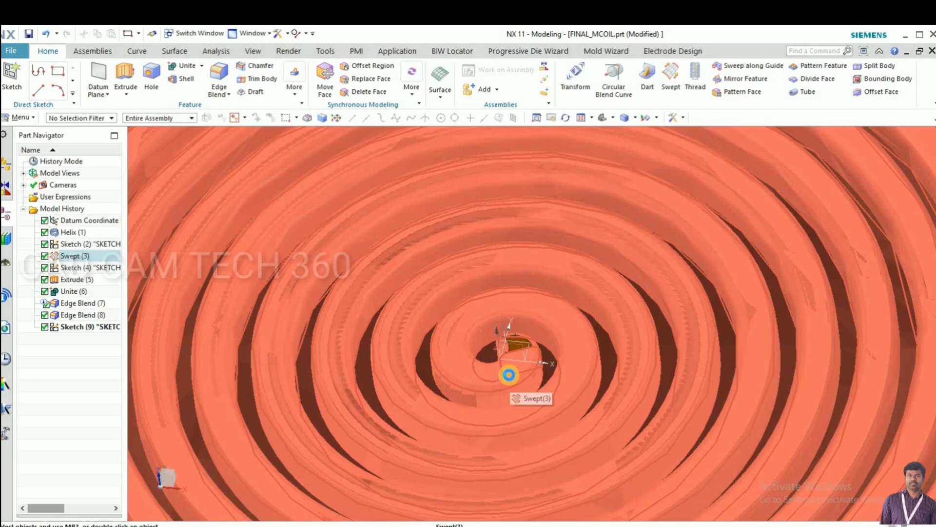
Step: Cancel an Extrude, then set the coil body's translucency to 74
key(x)
scroll(517, 338, up, 3)
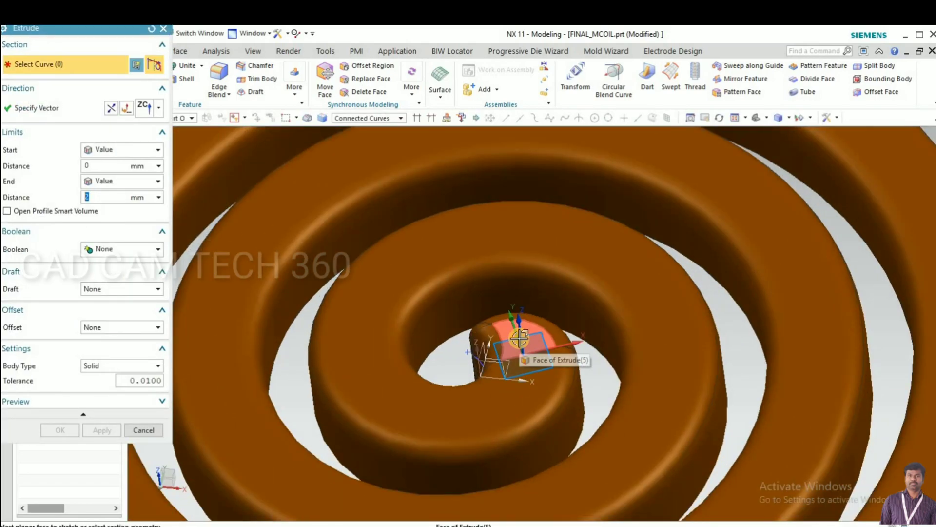
key(Escape)
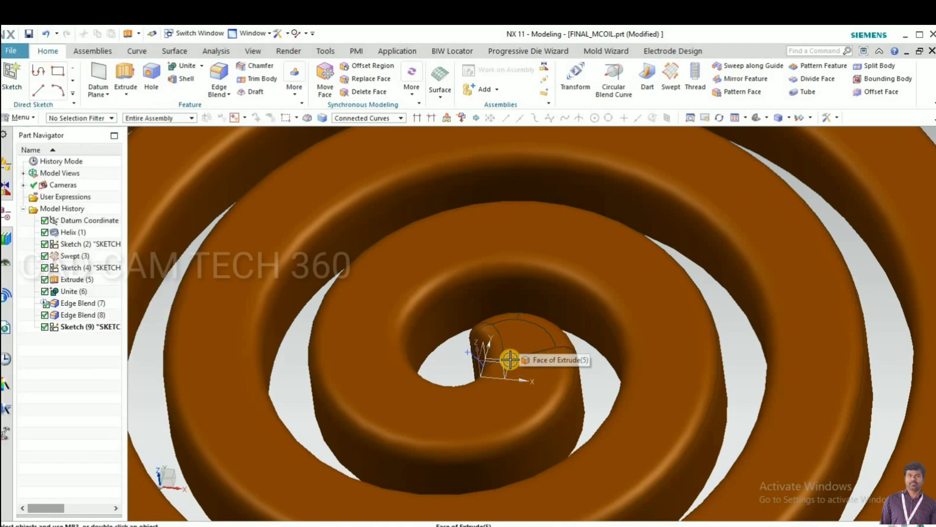
key(ctrl+j)
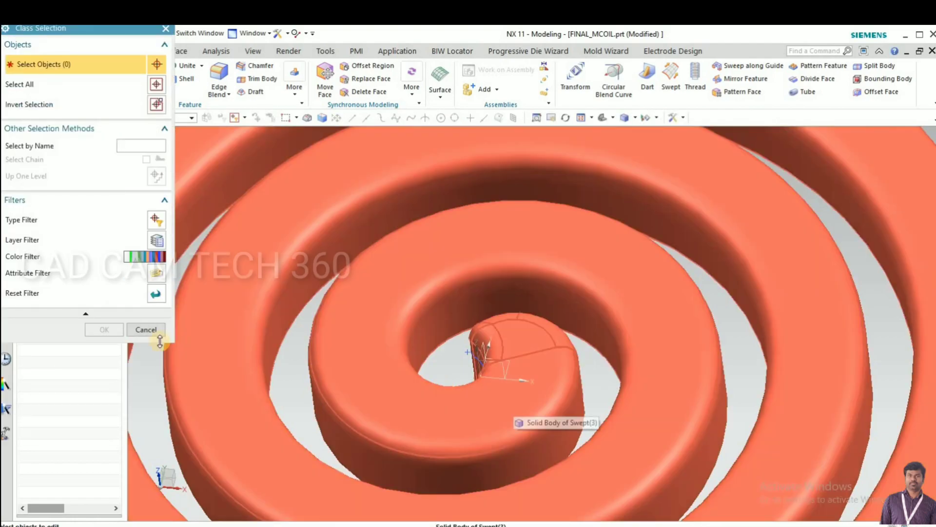
click(513, 398)
click(104, 329)
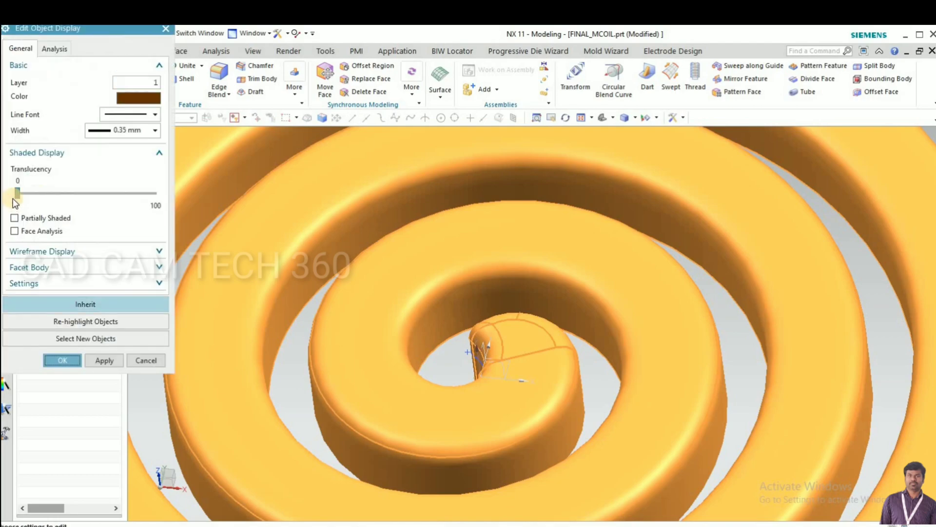
drag(12, 192, 119, 193)
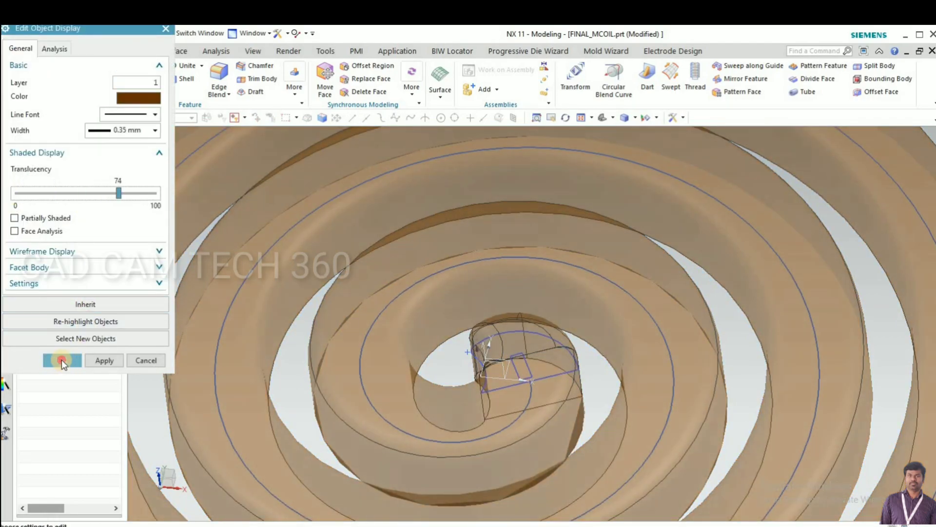
click(62, 359)
Step: Extrude the rectangle from -4 to 4.5 mm, subtracting it from the coil
key(x)
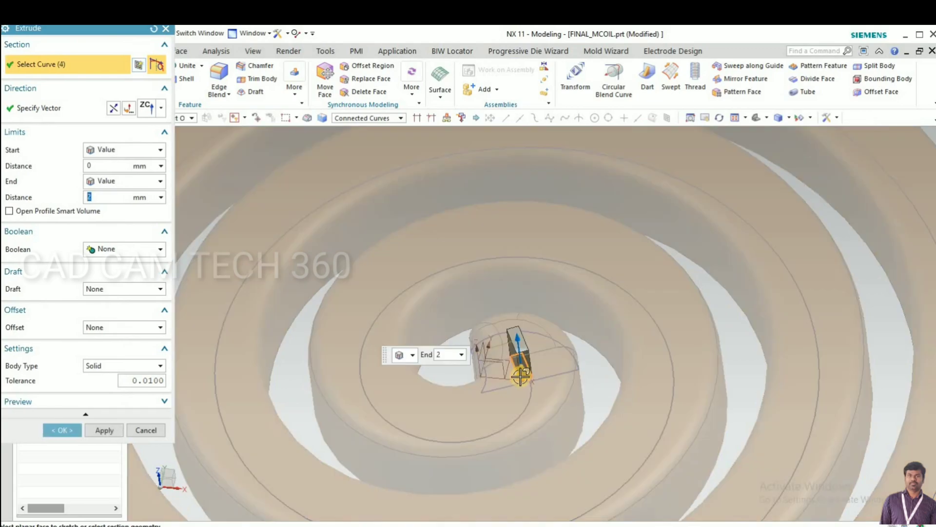
click(519, 364)
middle_drag(517, 366, 532, 397)
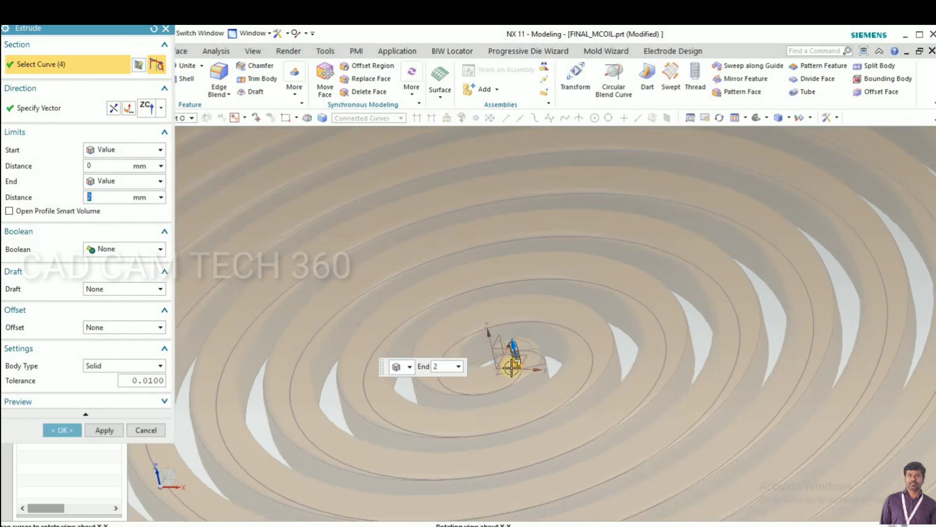
drag(533, 398, 526, 400)
drag(512, 344, 507, 320)
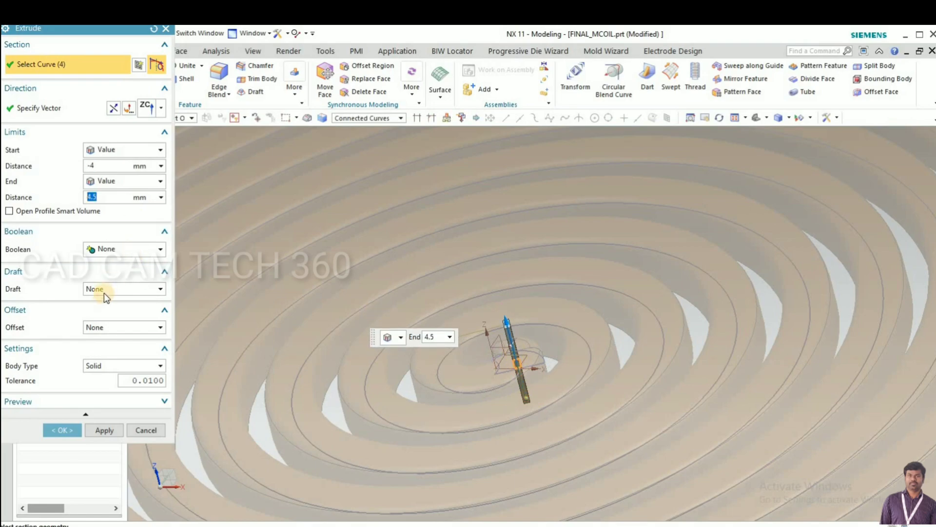
click(124, 249)
click(103, 286)
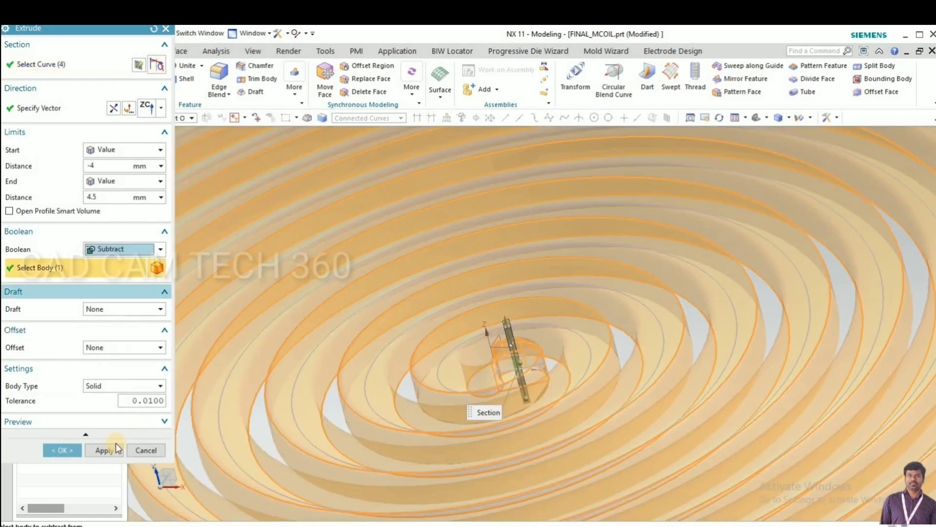
middle_click(325, 379)
Step: Set the coil's translucency back to 0 and orbit to inspect the slot
key(F8)
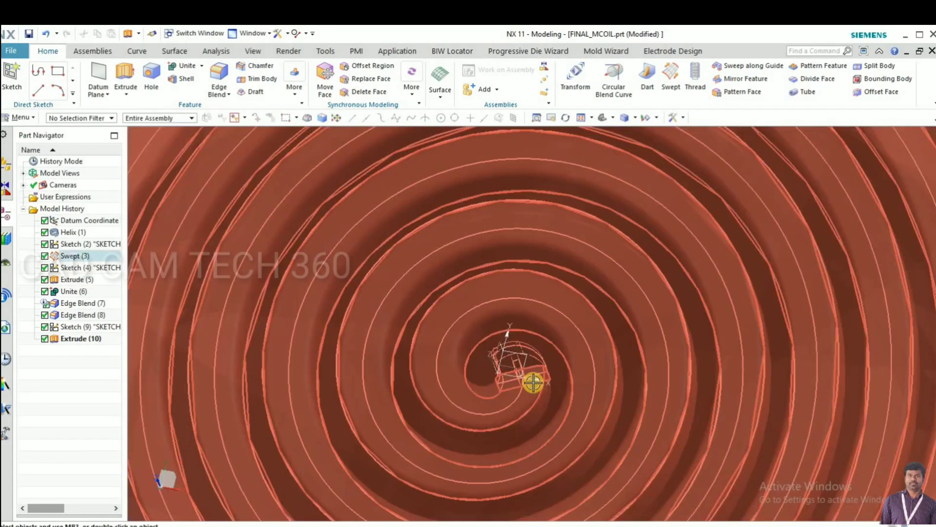
middle_drag(532, 381, 528, 382)
key(ctrl+j)
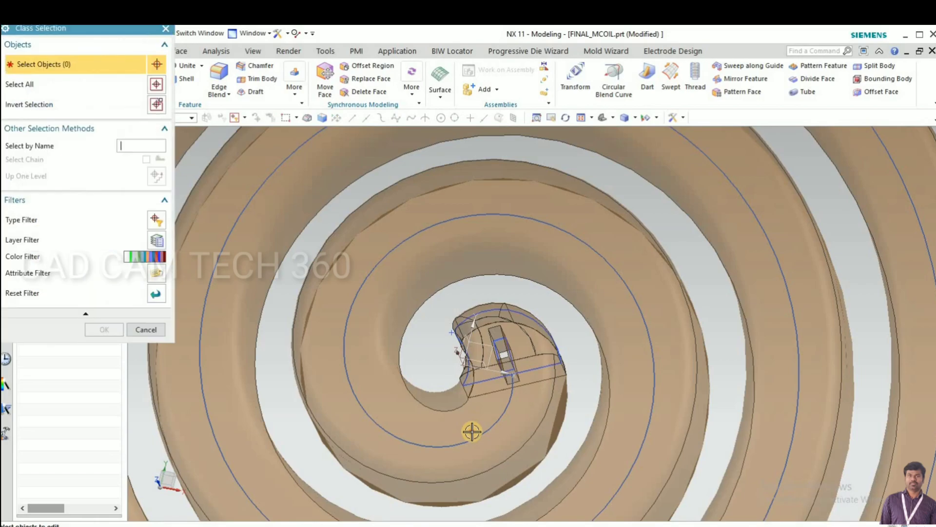
click(471, 432)
click(101, 331)
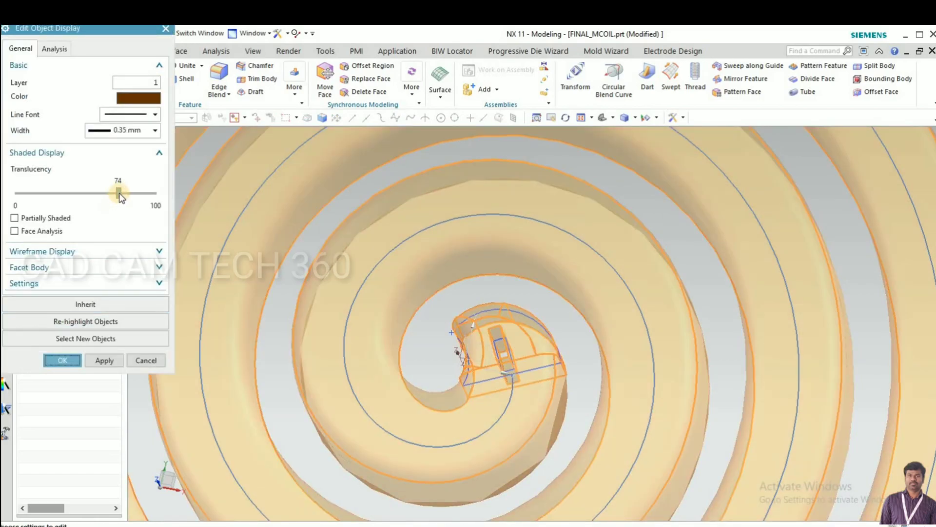
drag(119, 192, 16, 192)
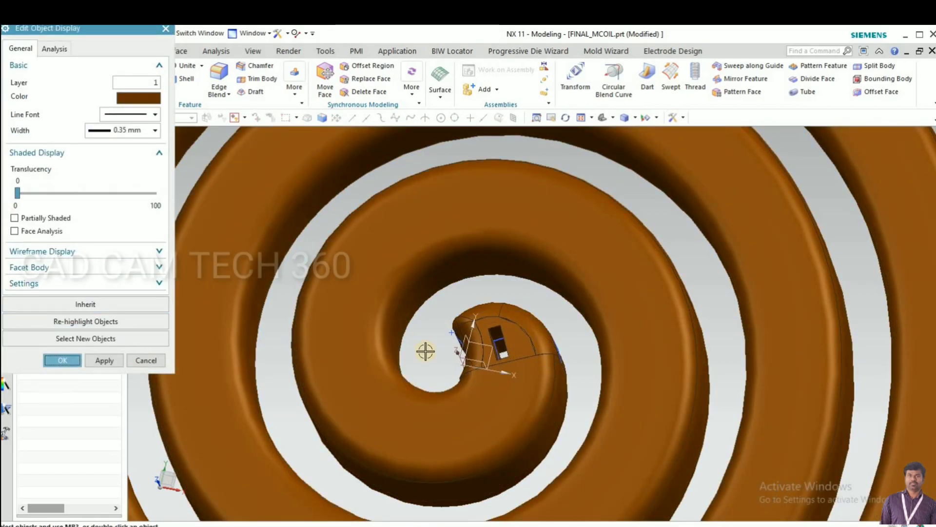
middle_click(424, 352)
mouse_move(444, 342)
middle_down()
mouse_move(457, 364)
mouse_move(450, 351)
middle_up()
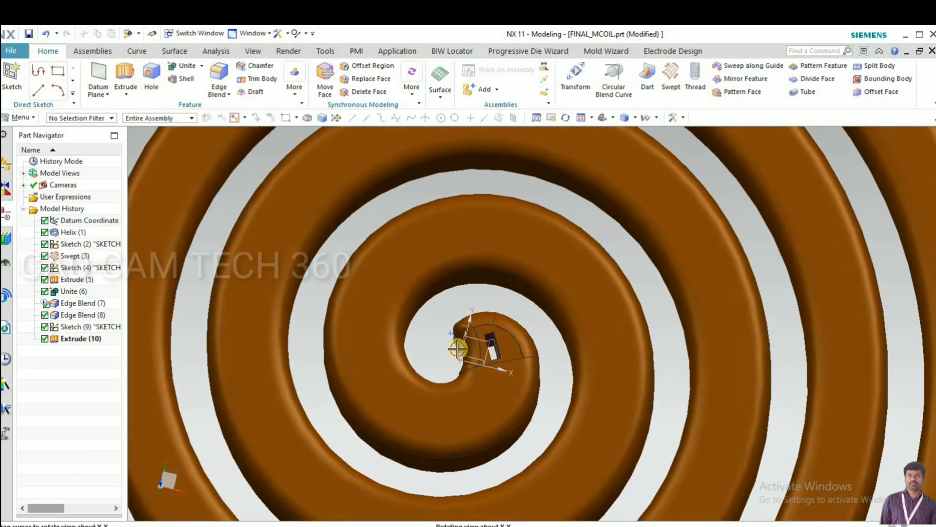
scroll(483, 332, up, 3)
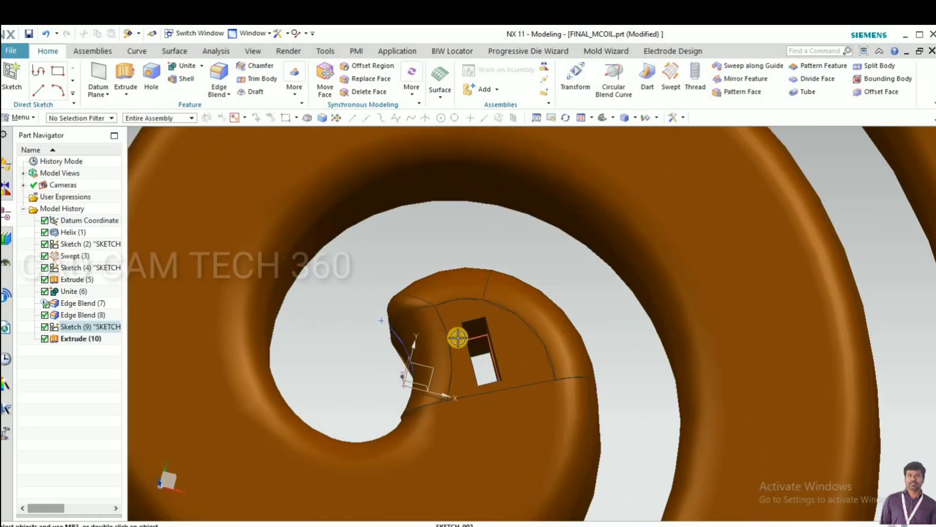
scroll(458, 337, down, 5)
scroll(439, 345, down, 3)
mouse_move(697, 441)
middle_down()
mouse_move(687, 414)
mouse_move(439, 387)
middle_up()
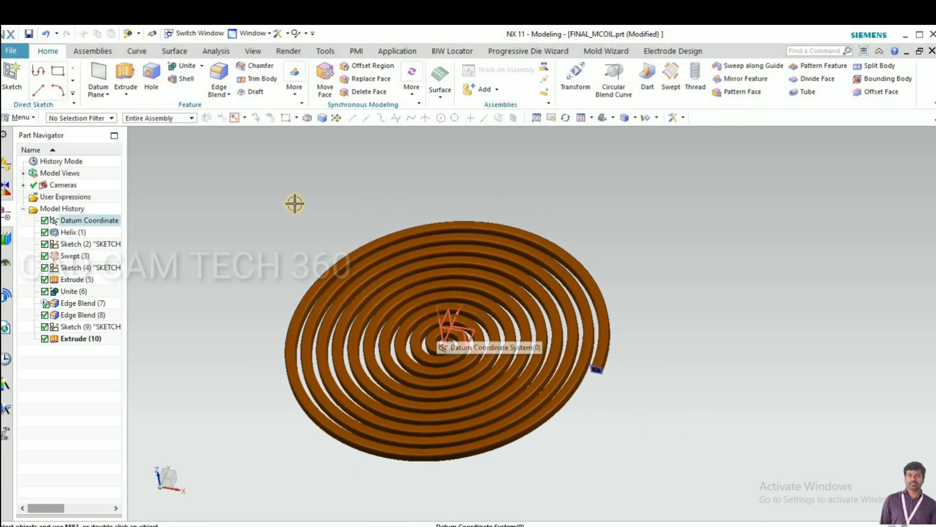
Step: Hide all objects, show only the coil solid again, and inspect it from several angles
drag(241, 188, 651, 462)
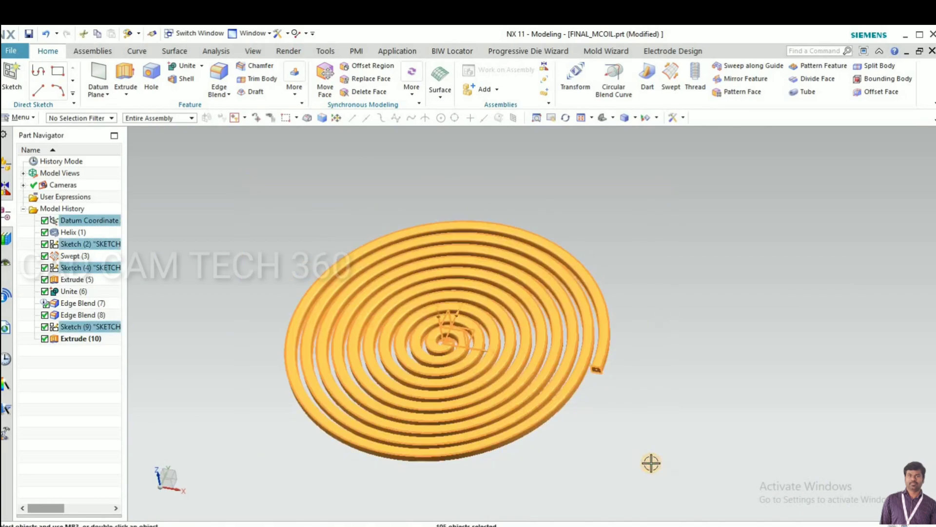
key(ctrl+b)
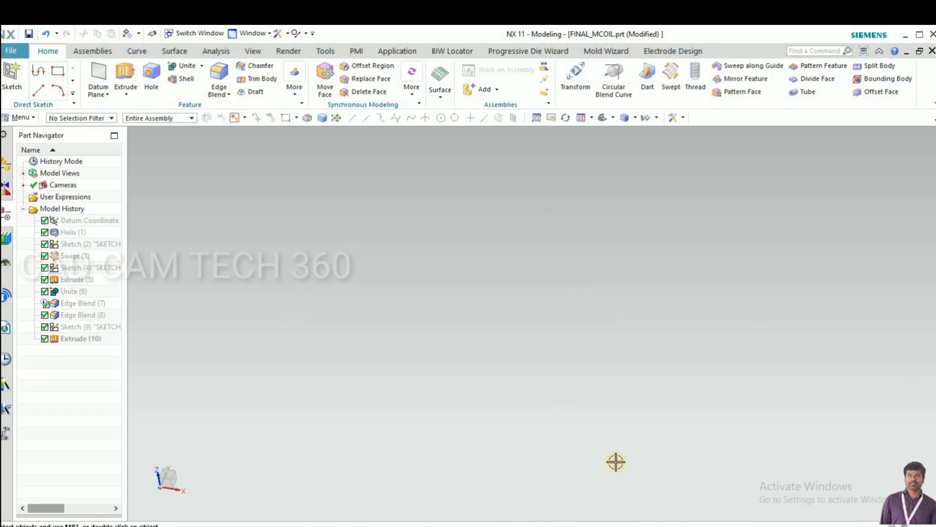
key(ctrl+shift+k)
scroll(542, 421, down, 3)
click(546, 424)
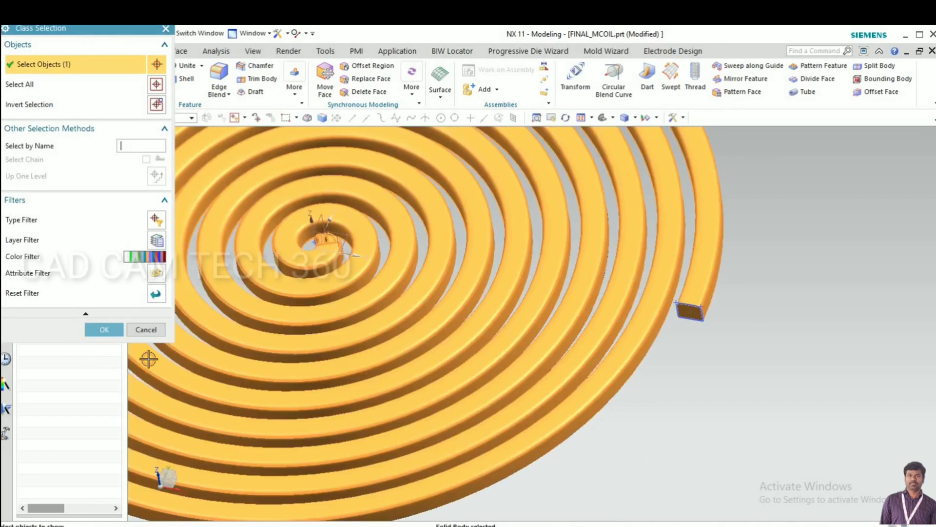
middle_click(556, 386)
mouse_move(557, 385)
middle_down()
mouse_move(630, 433)
mouse_move(634, 420)
middle_up()
scroll(636, 422, up, 2)
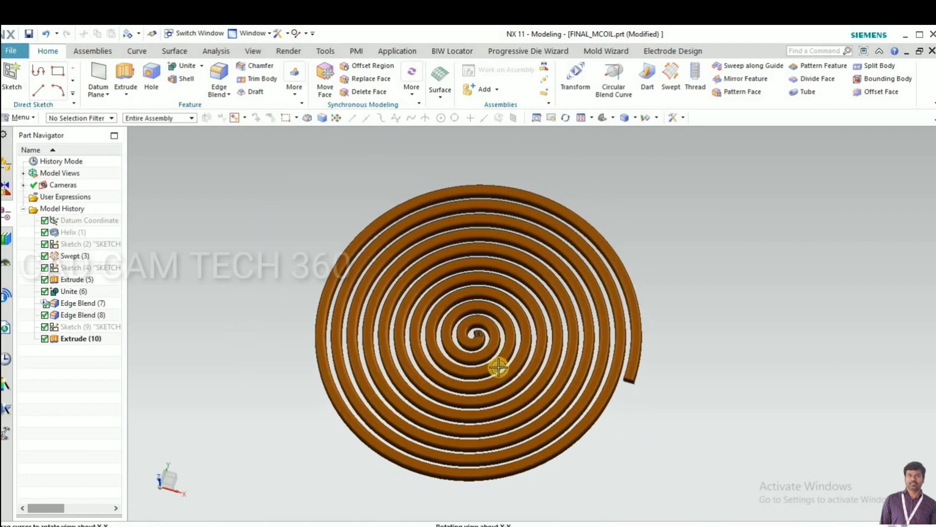
scroll(477, 330, down, 5)
scroll(385, 307, up, 2)
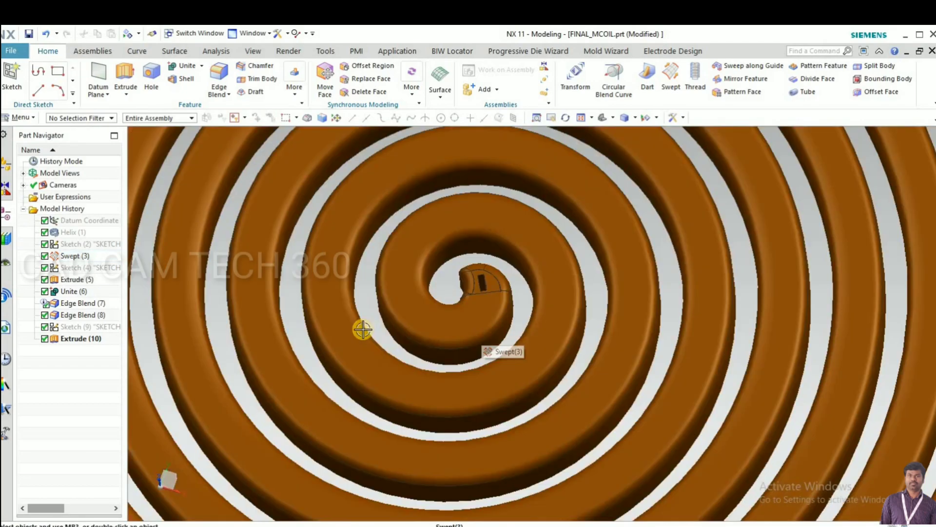
scroll(561, 403, up, 3)
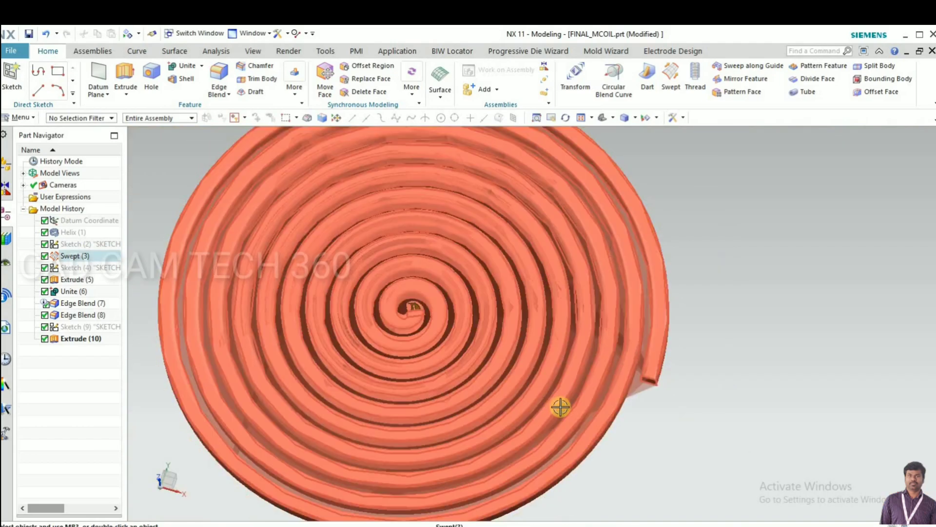
scroll(558, 397, up, 2)
middle_drag(558, 397, 559, 398)
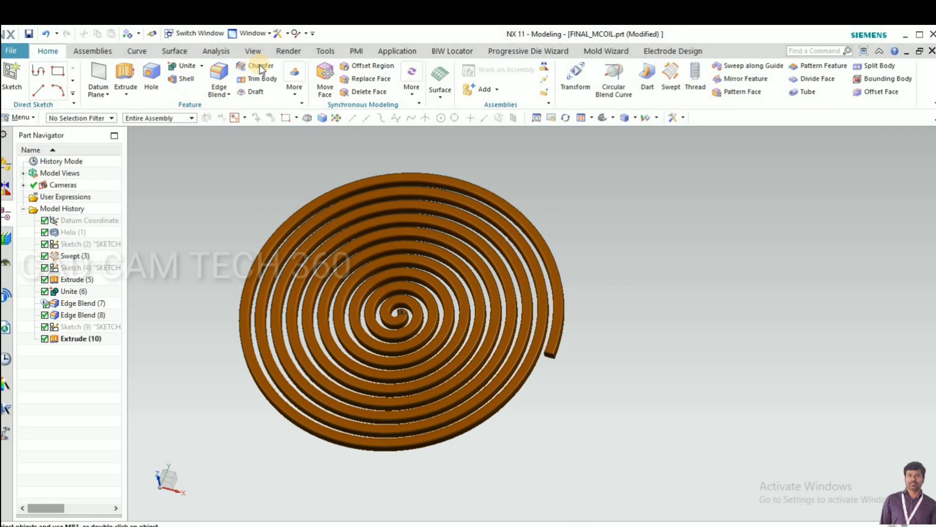
Step: Show the View ribbon tab and the canvas view shortcut toolbar
click(259, 50)
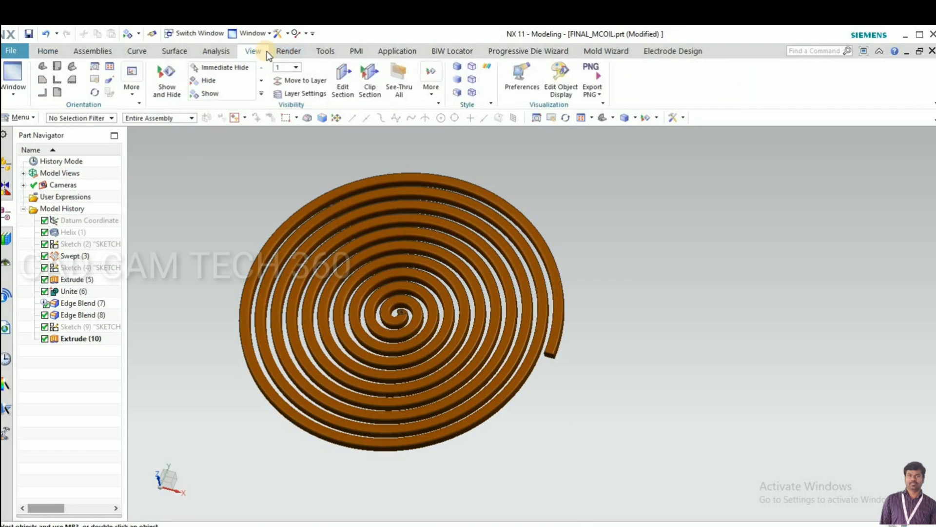
right_click(239, 191)
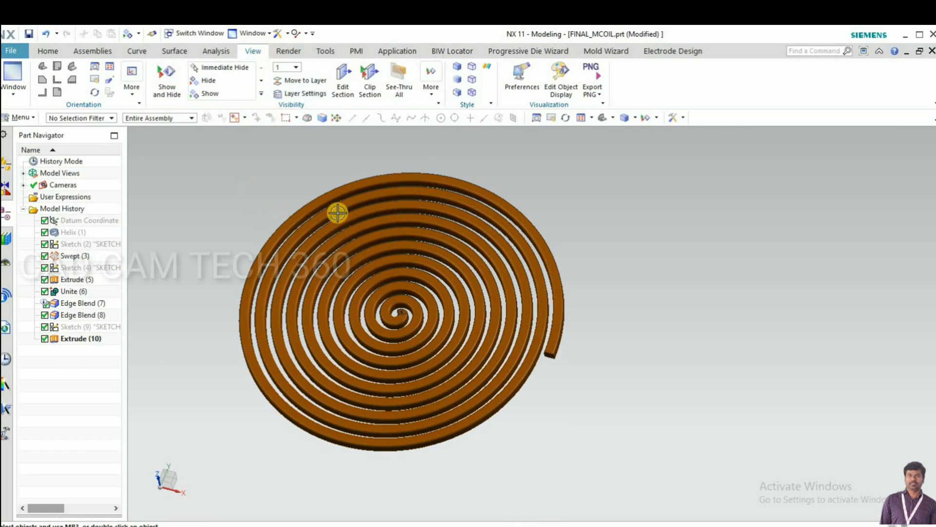